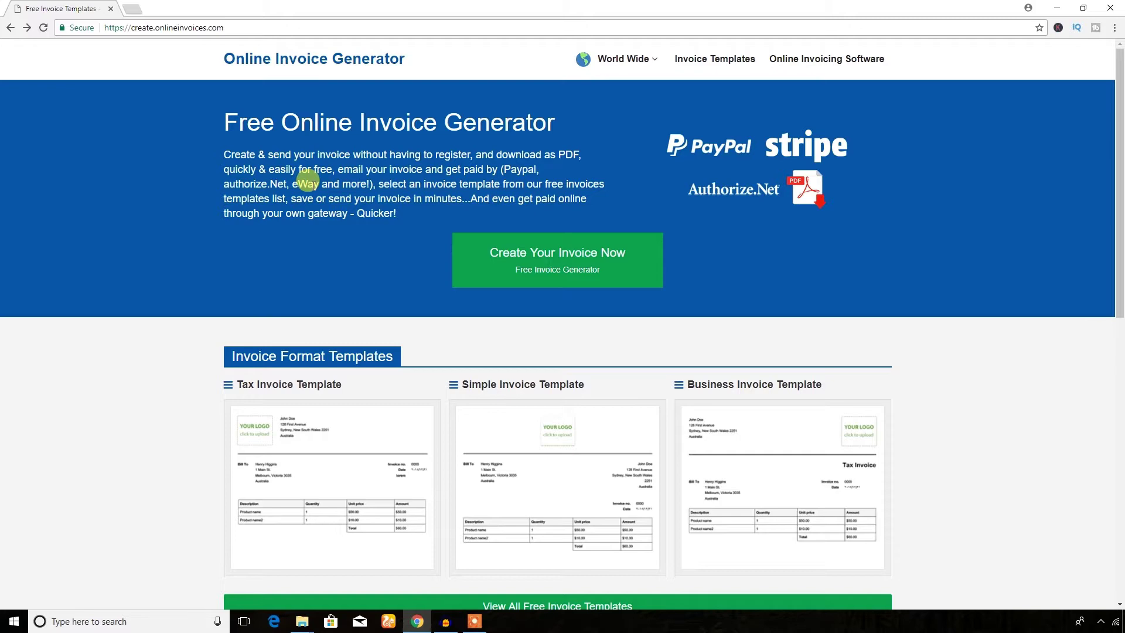
Scroll down the home page to the invoice template lists by industry, country and language
{"action": "scroll", "coordinate": [298, 269], "scroll_direction": "down", "scroll_amount": 8}
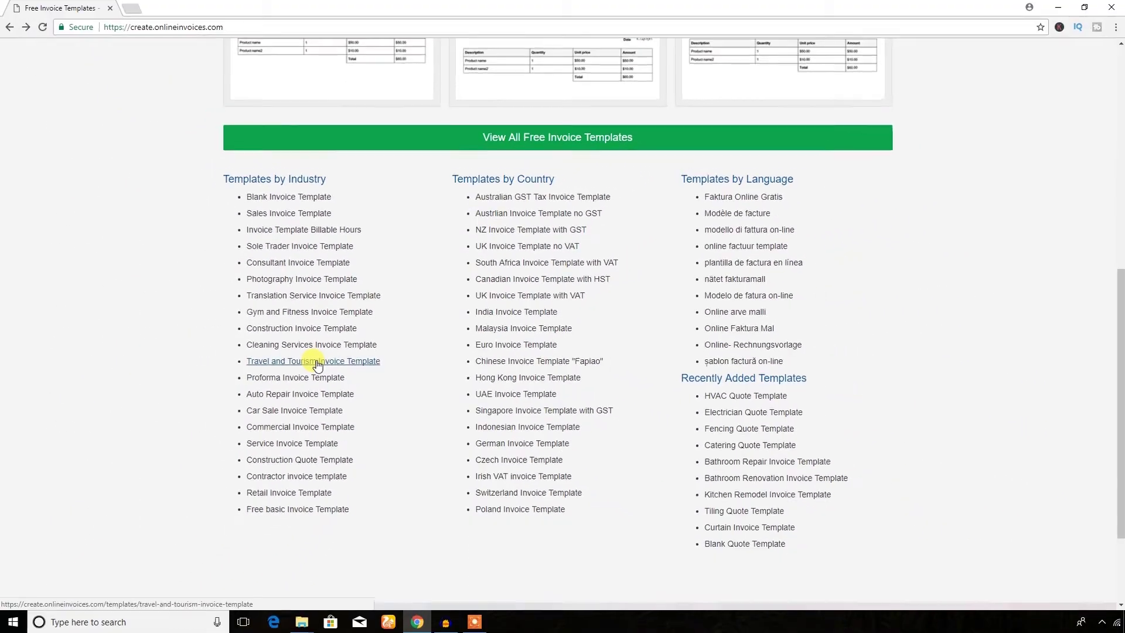
View the Photography Invoice Template in a new tab, then close it and return to the top
{"action": "right_click", "coordinate": [302, 283]}
{"action": "left_click", "coordinate": [319, 287]}
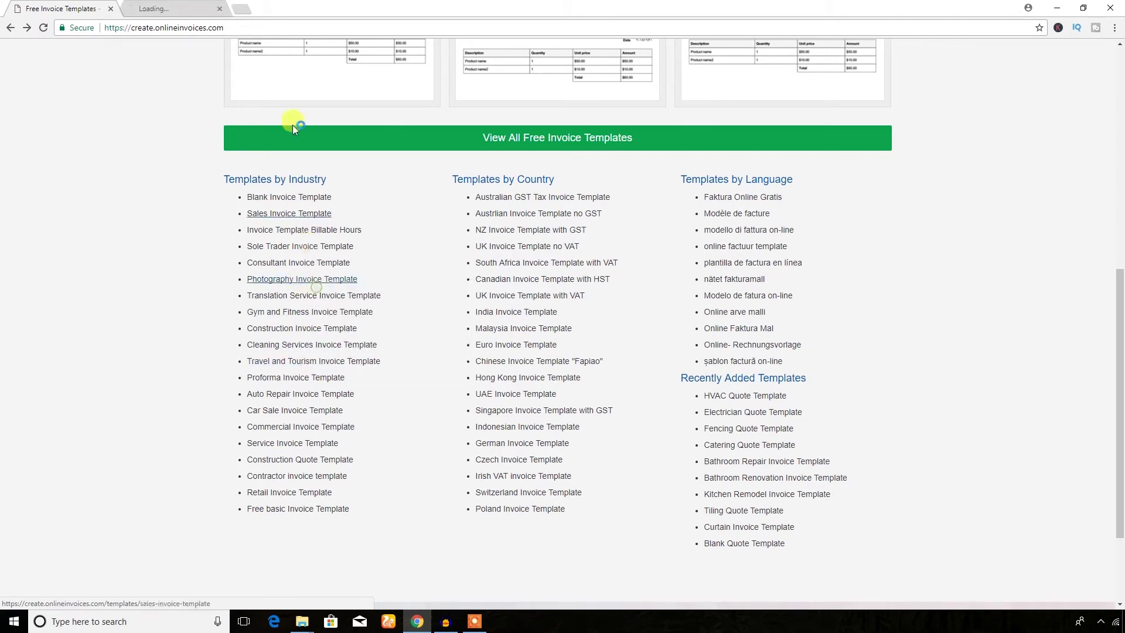
{"action": "key", "text": "ctrl+Tab"}
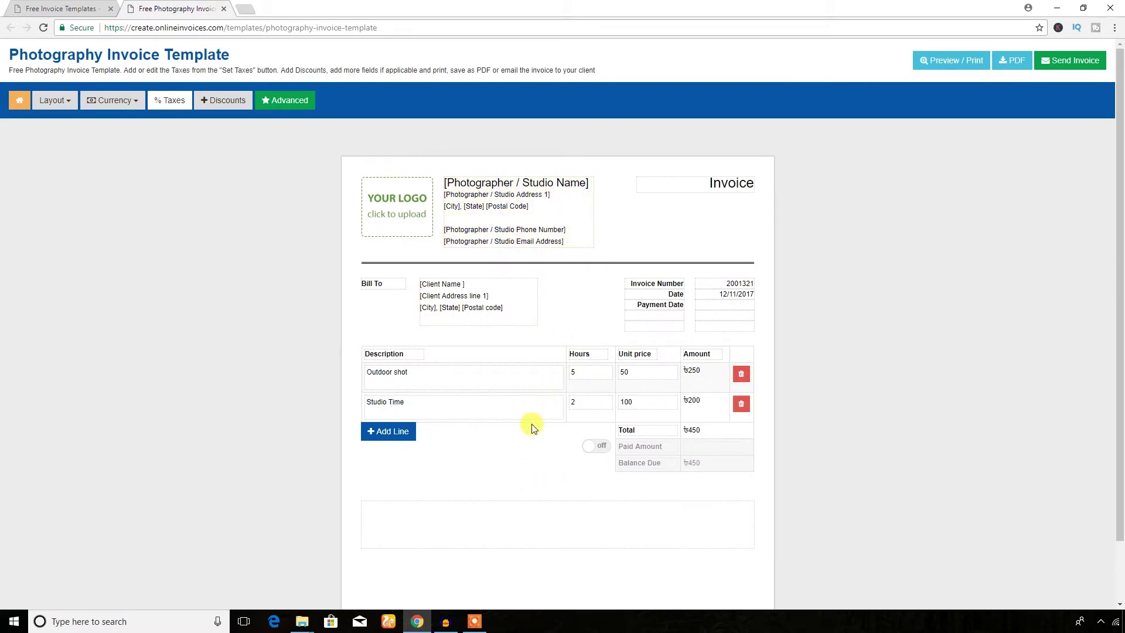
{"action": "left_click", "coordinate": [223, 9]}
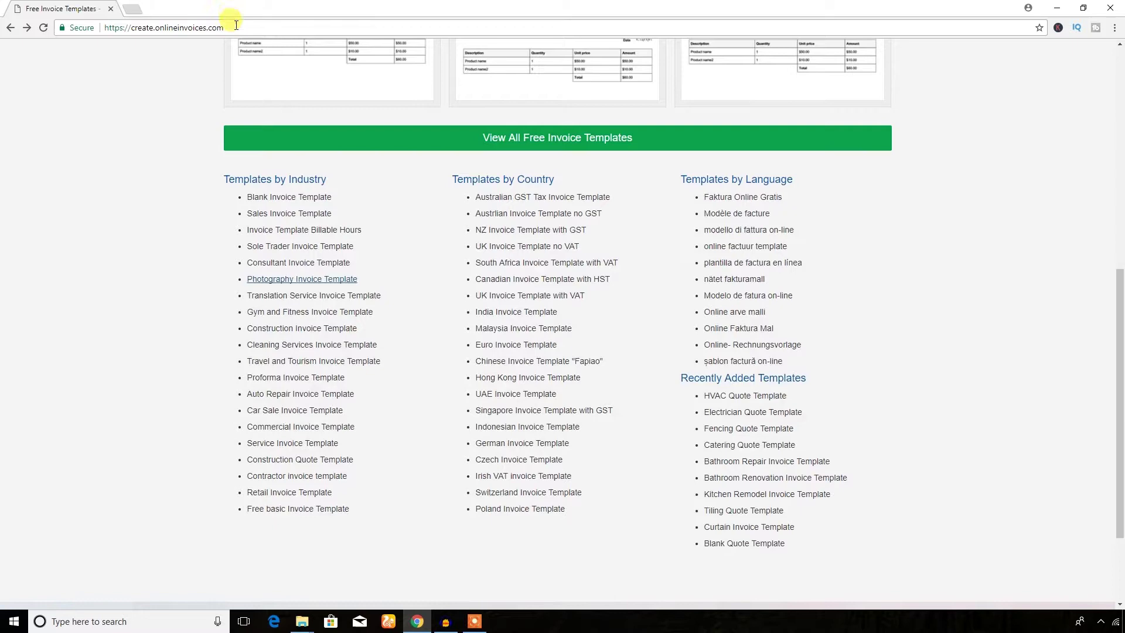
{"action": "scroll", "coordinate": [189, 219], "scroll_direction": "up", "scroll_amount": 8}
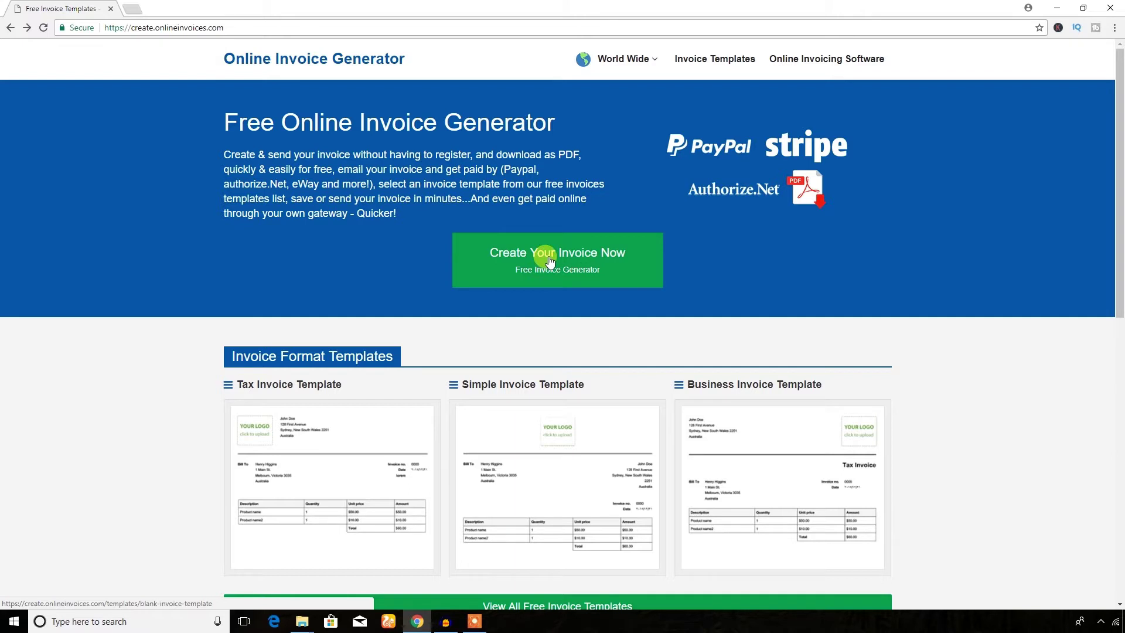
Open the invoice generator in a new tab to start a blank invoice
{"action": "right_click", "coordinate": [550, 260]}
{"action": "left_click", "coordinate": [564, 263]}
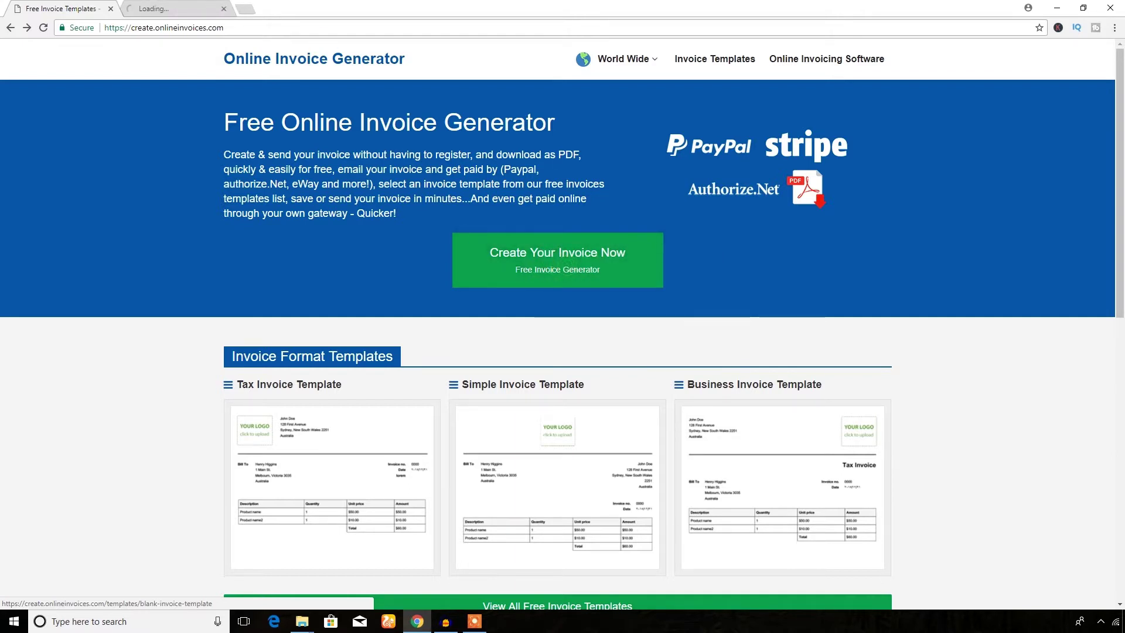
{"action": "key", "text": "ctrl+Tab"}
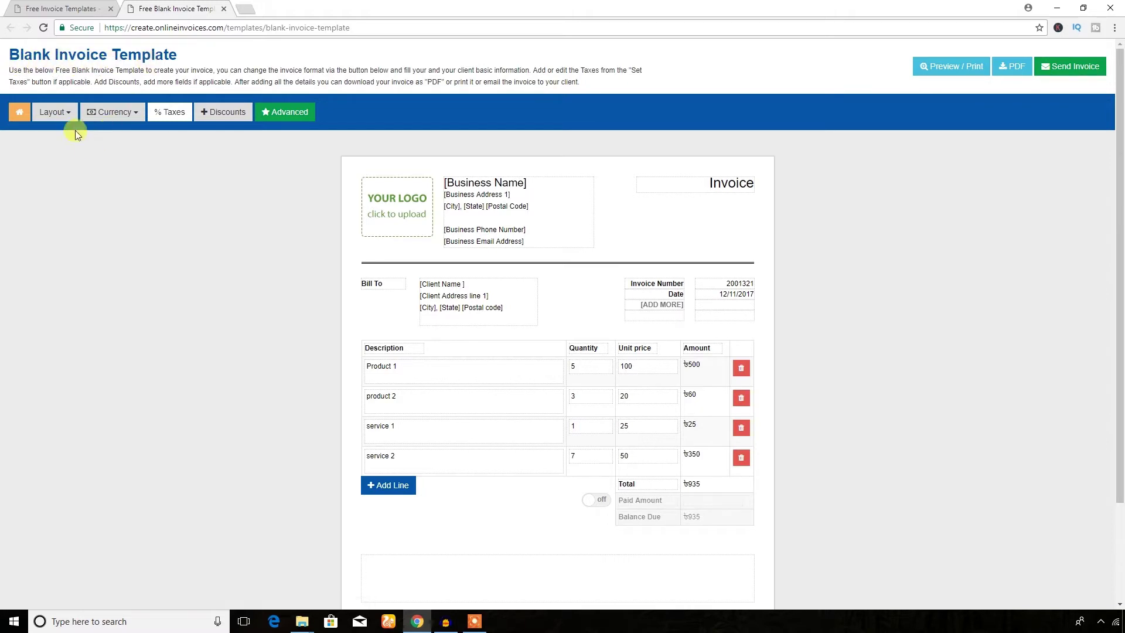
Try the centered, right and left logo layouts, settling on Template 3 (Right Logo)
{"action": "left_click", "coordinate": [66, 115]}
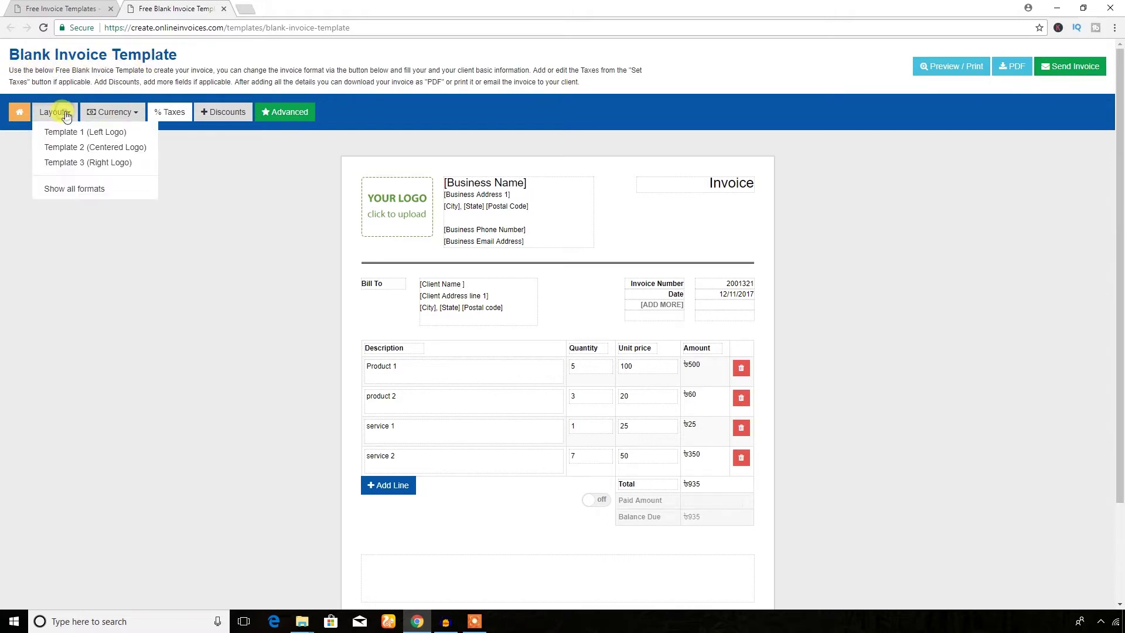
{"action": "left_click", "coordinate": [81, 151]}
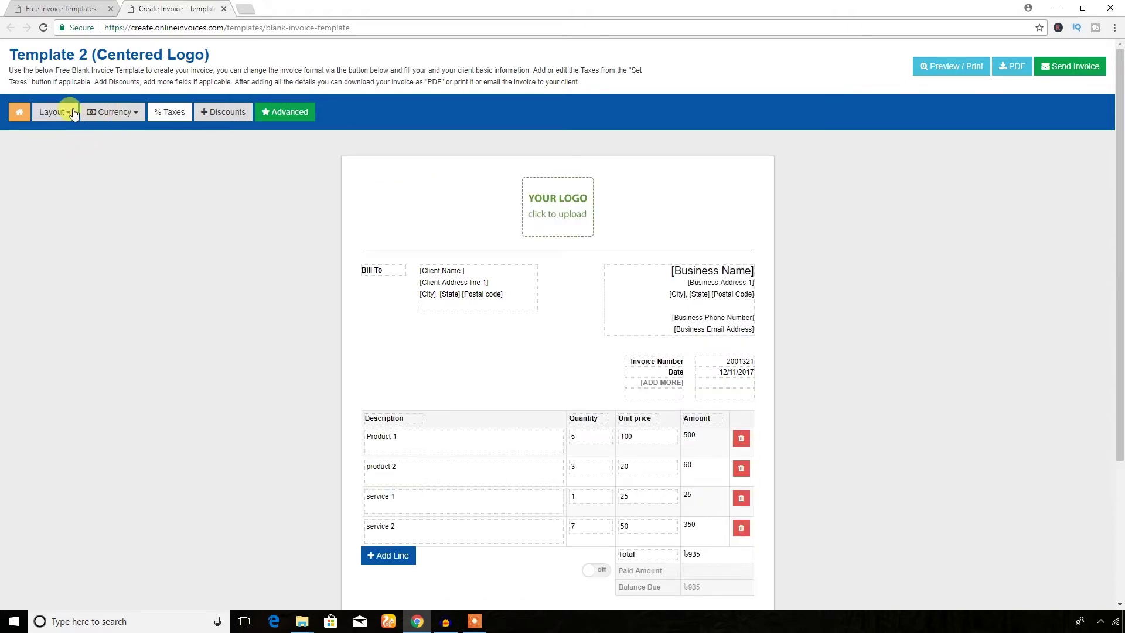
{"action": "left_click", "coordinate": [67, 113]}
{"action": "left_click", "coordinate": [82, 164]}
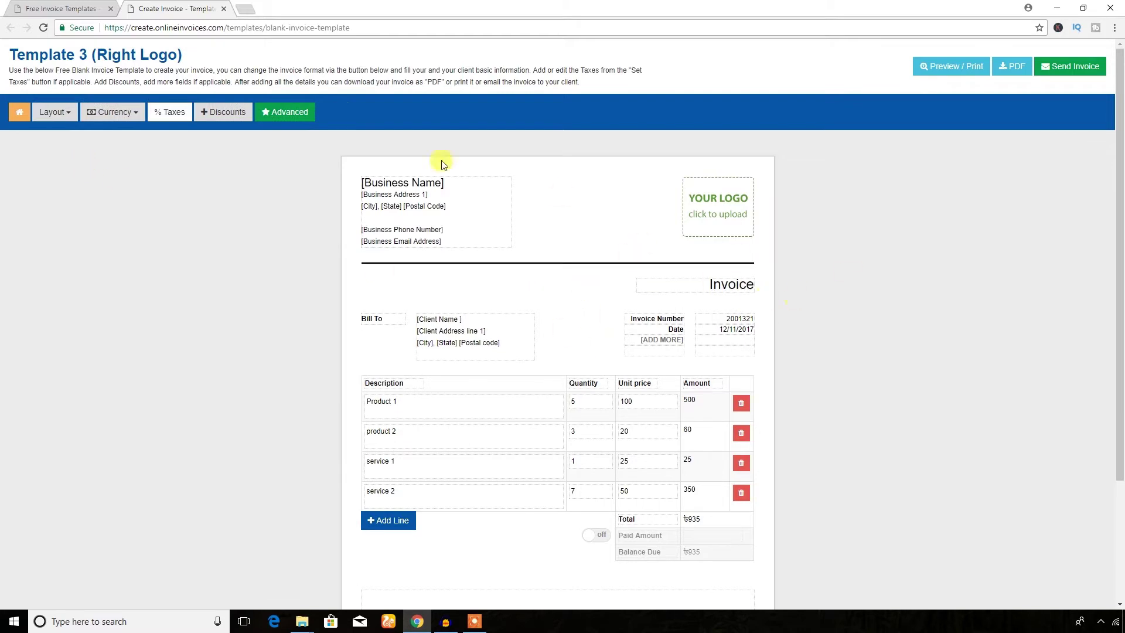
{"action": "left_click", "coordinate": [54, 111]}
{"action": "left_click", "coordinate": [76, 148]}
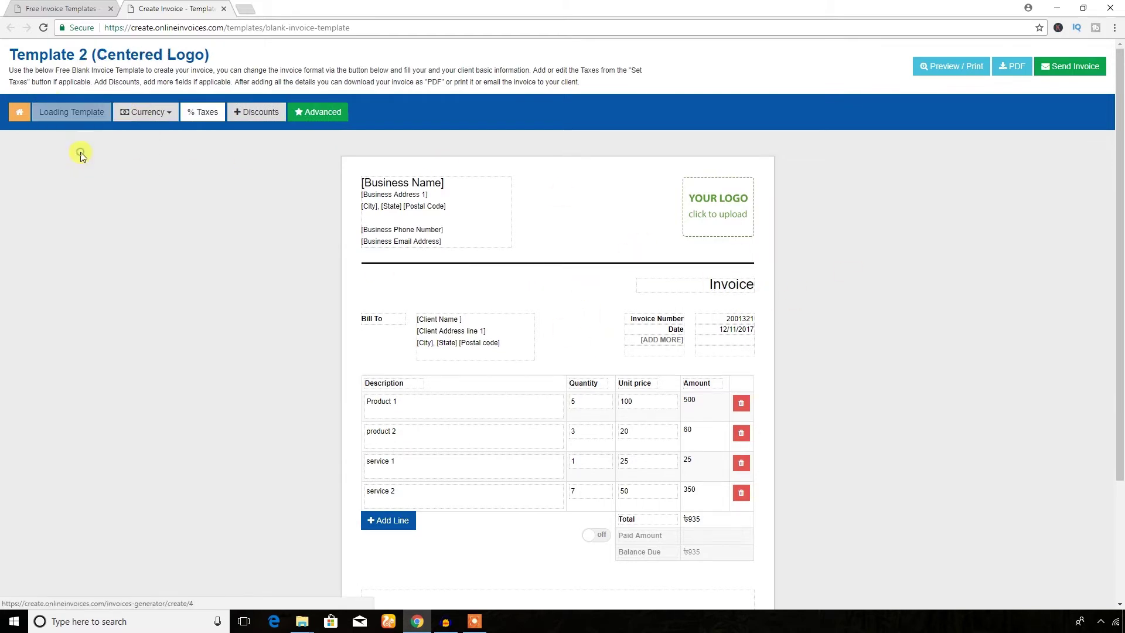
{"action": "left_click", "coordinate": [64, 118]}
{"action": "left_click", "coordinate": [62, 131]}
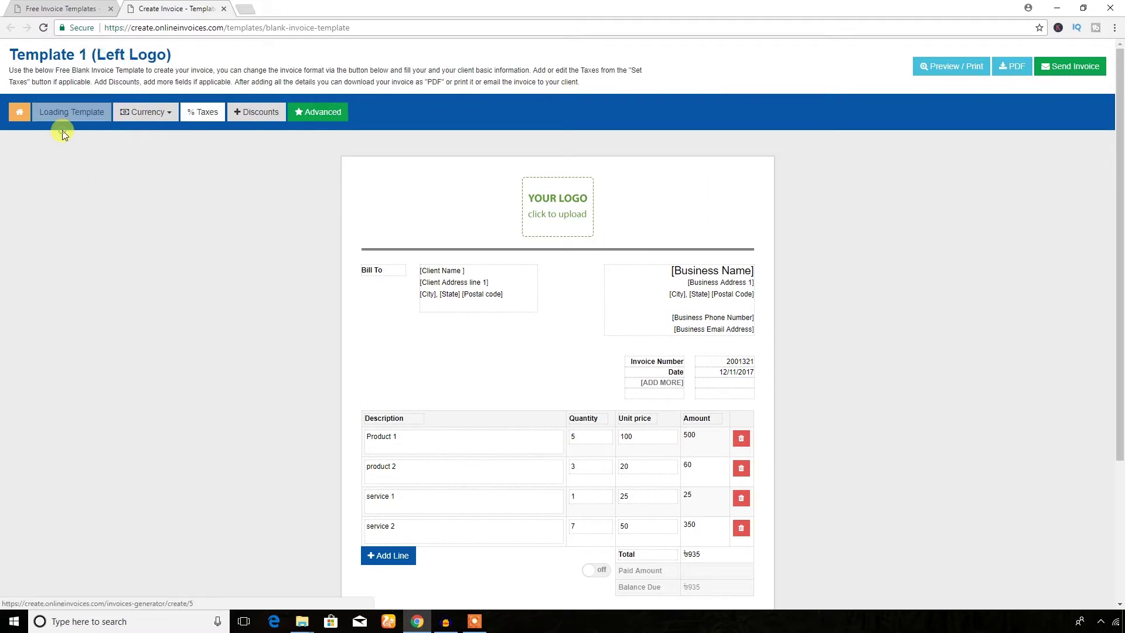
{"action": "left_click", "coordinate": [66, 116]}
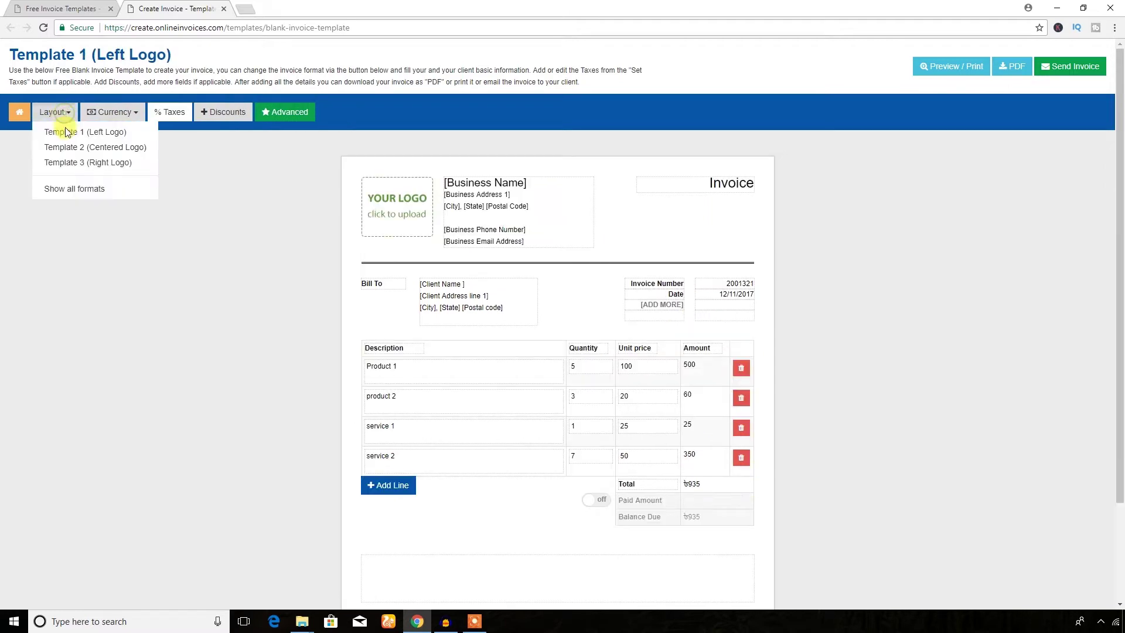
{"action": "left_click", "coordinate": [74, 168]}
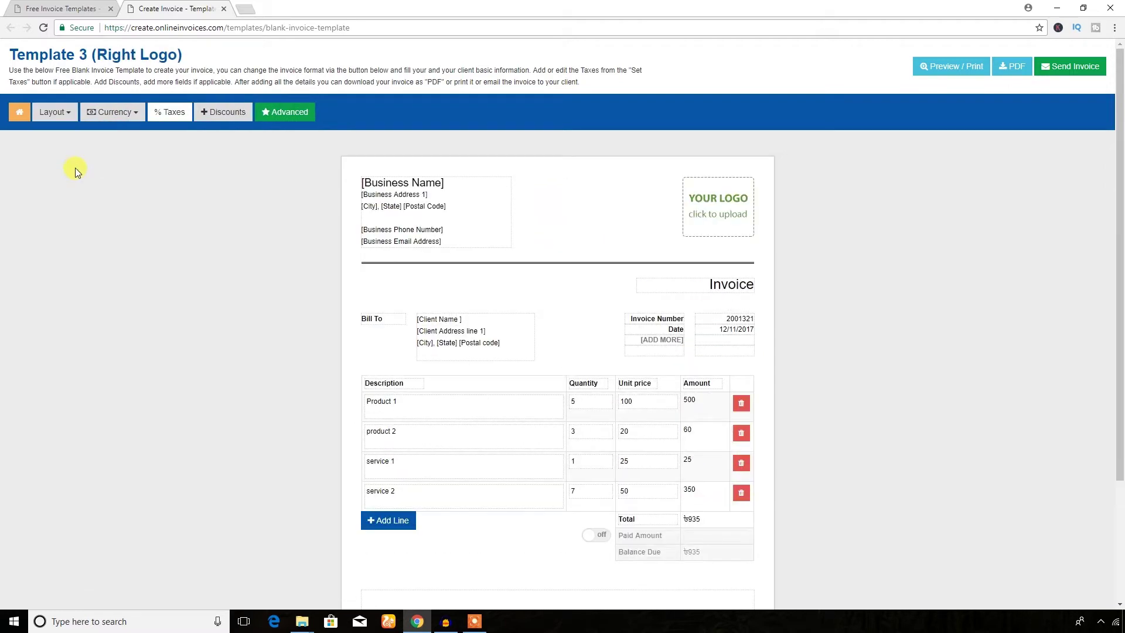
Try Euro and Indian Rupee, then set the currency to United States Dollar with no tax
{"action": "left_click", "coordinate": [130, 116]}
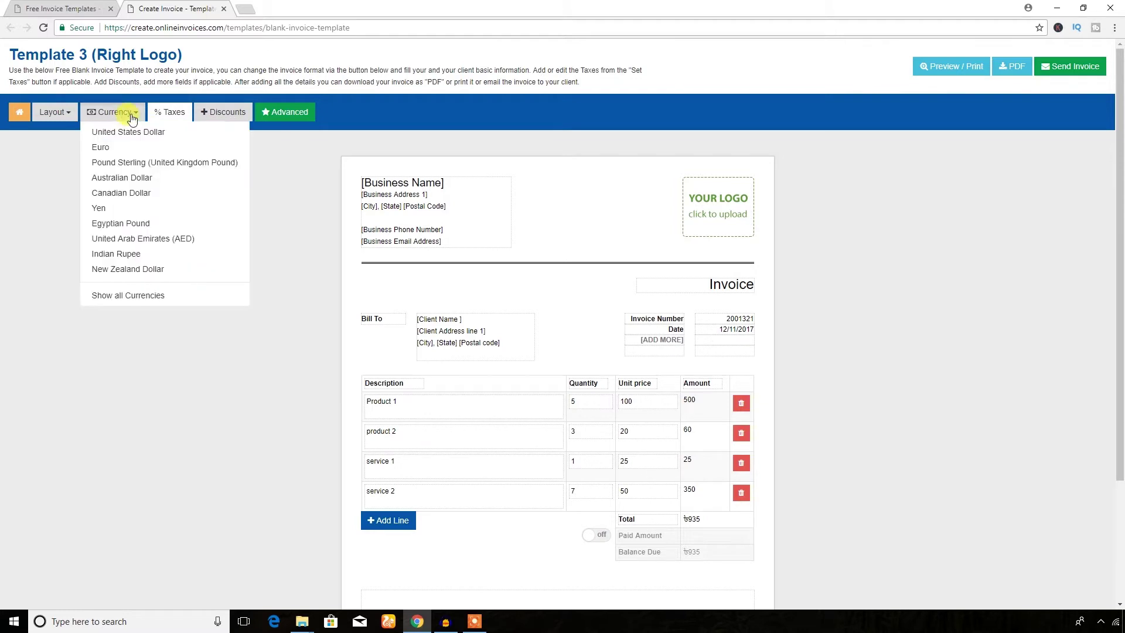
{"action": "left_click", "coordinate": [122, 148]}
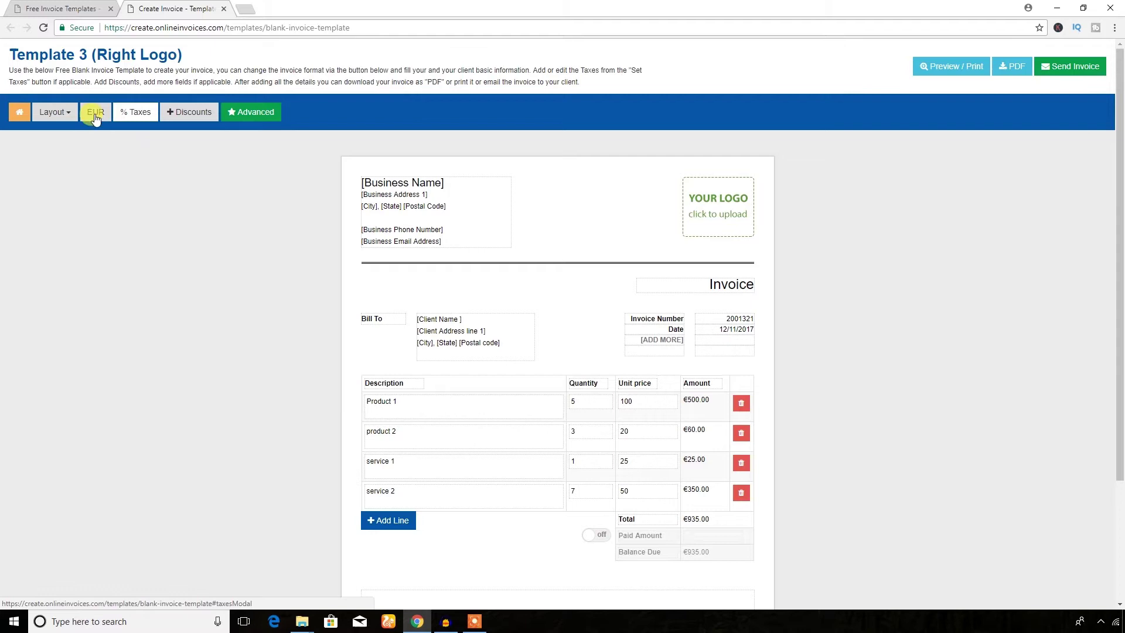
{"action": "left_click", "coordinate": [98, 115]}
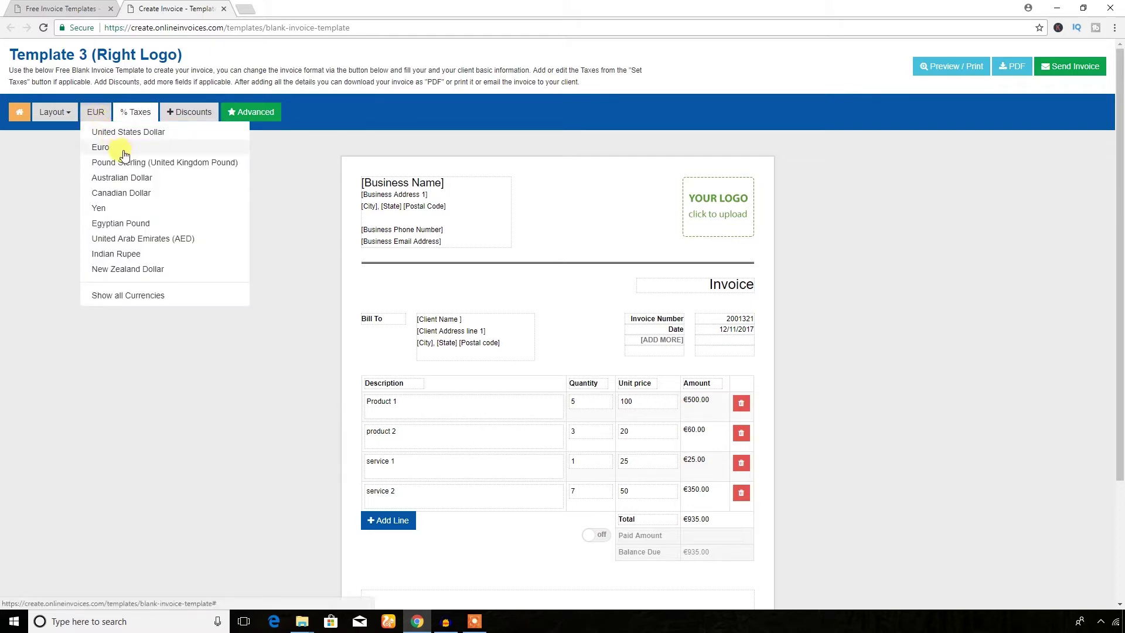
{"action": "left_click", "coordinate": [129, 252]}
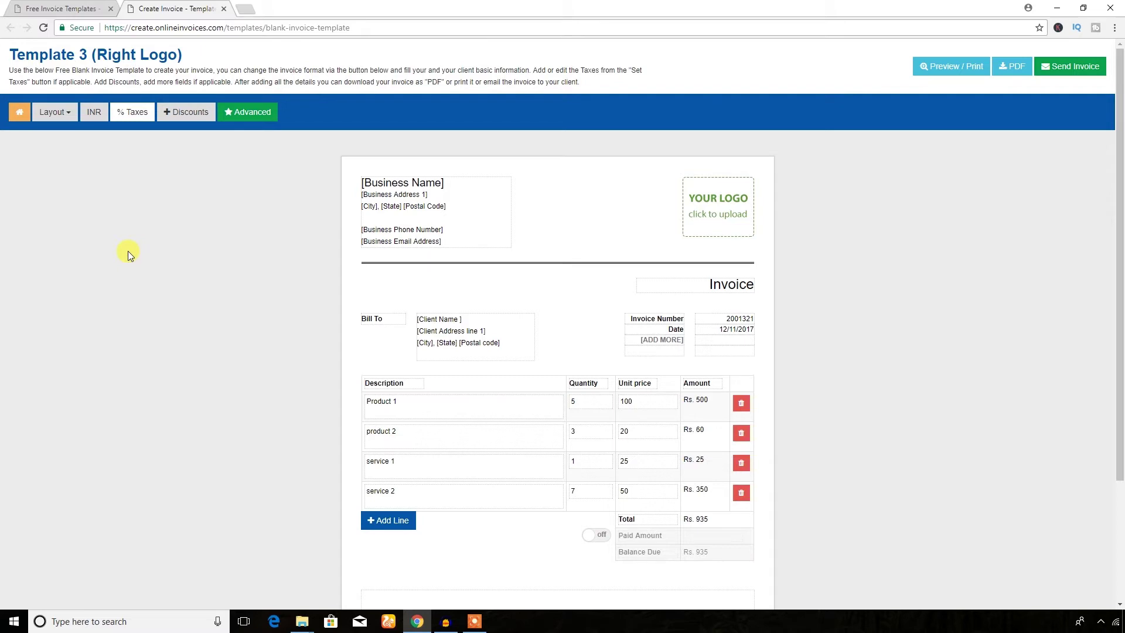
{"action": "left_click", "coordinate": [95, 117]}
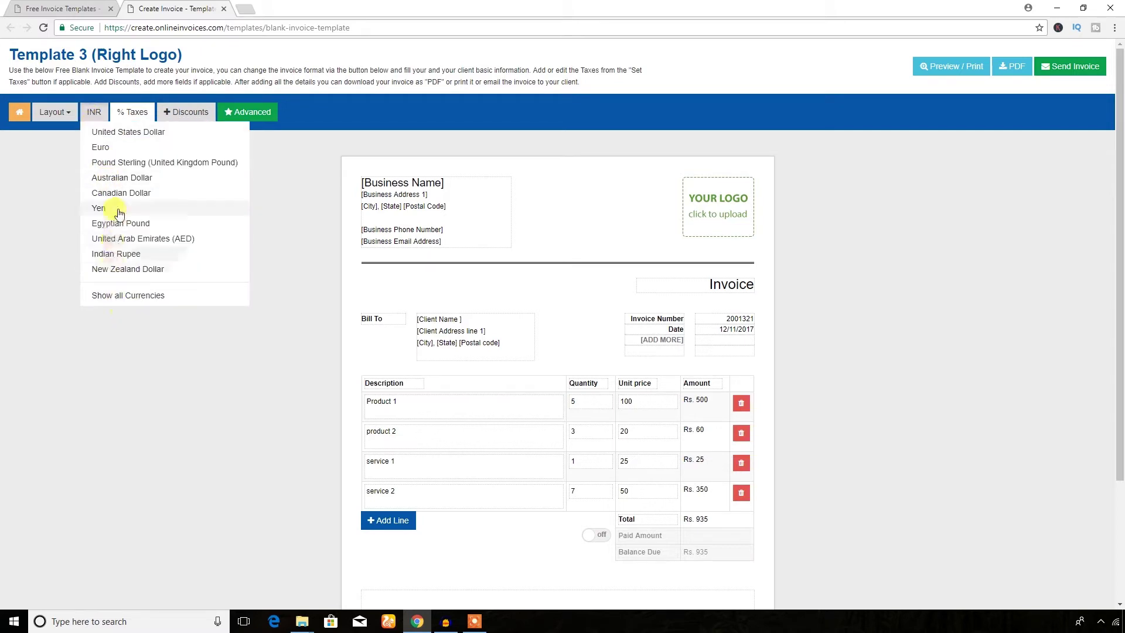
{"action": "left_click", "coordinate": [146, 133]}
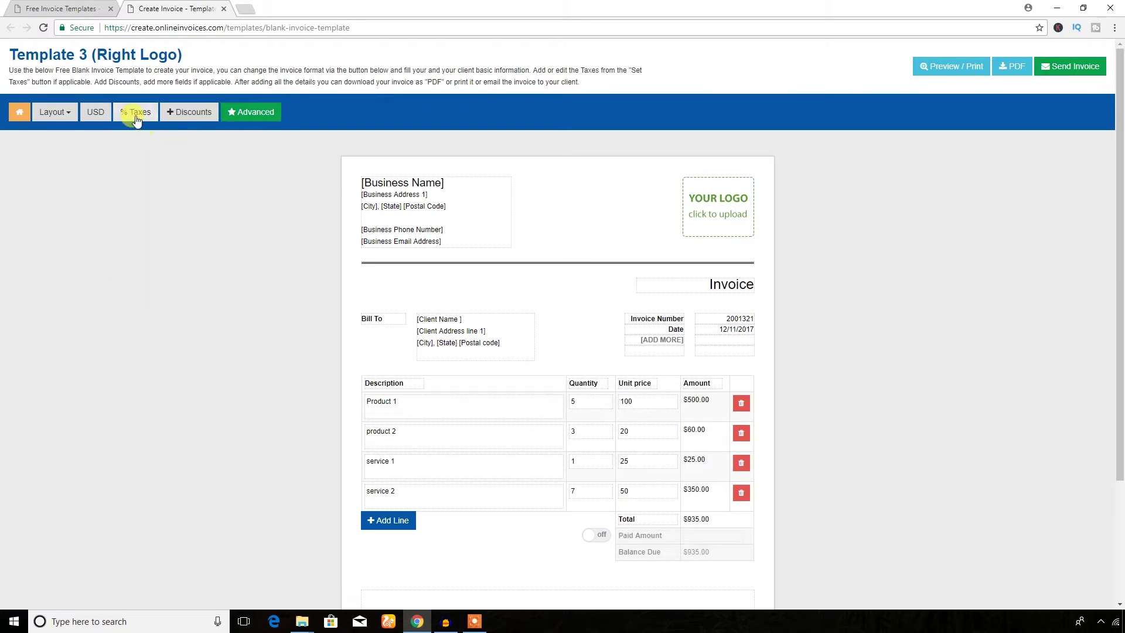
{"action": "left_click", "coordinate": [136, 115]}
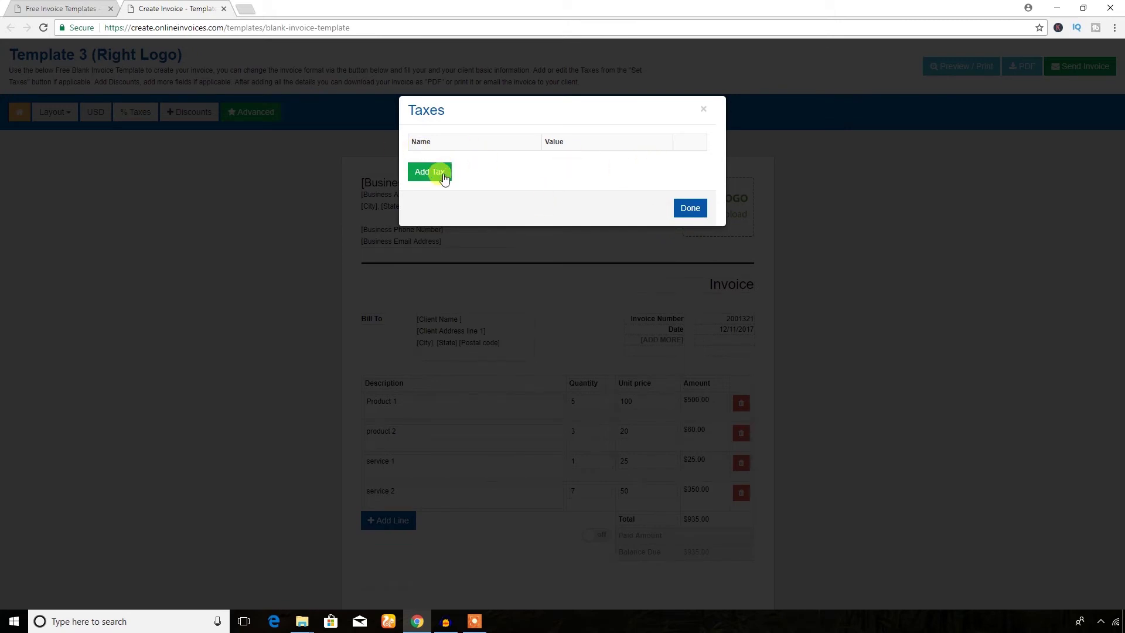
{"action": "left_click", "coordinate": [703, 109]}
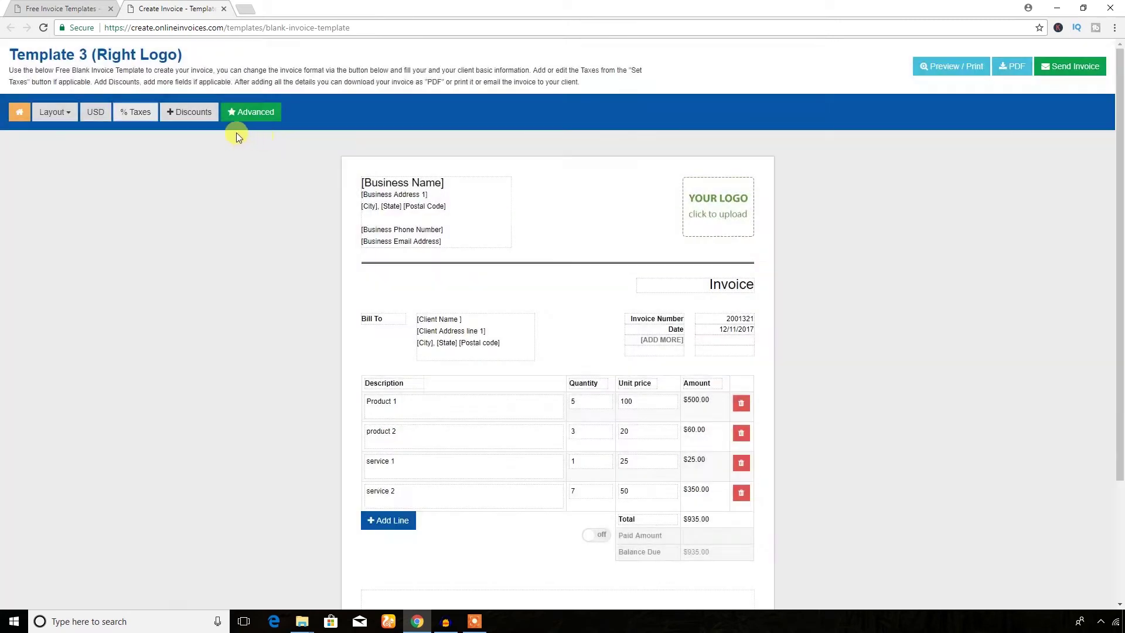
Set the discount type to Percentage with amount 2, making the total $916.30
{"action": "left_click", "coordinate": [195, 115]}
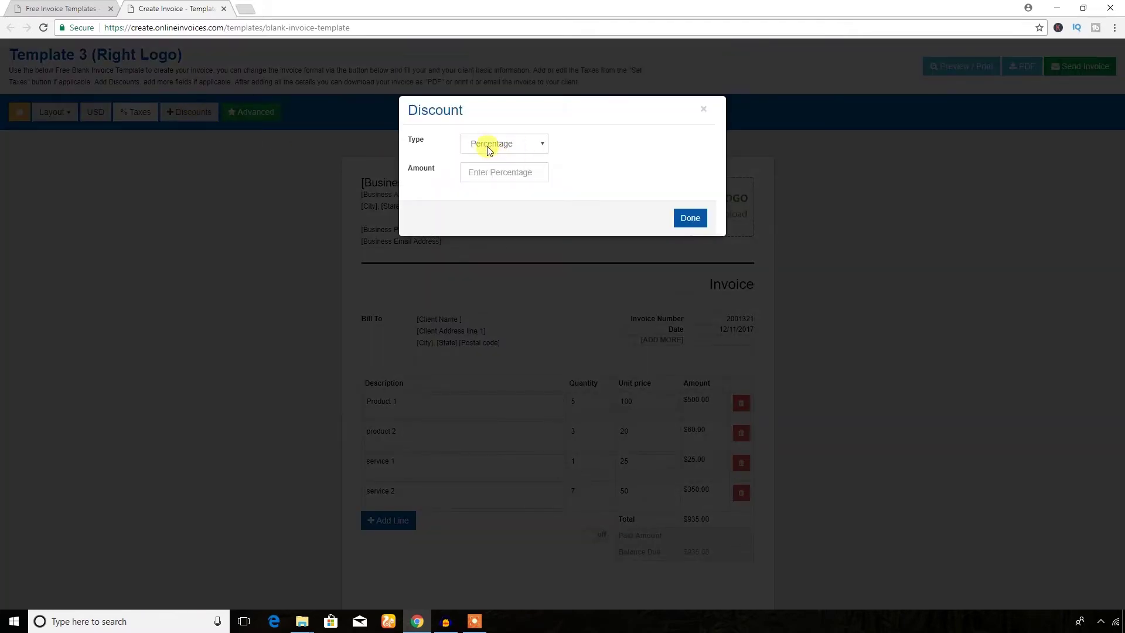
{"action": "left_click", "coordinate": [508, 143]}
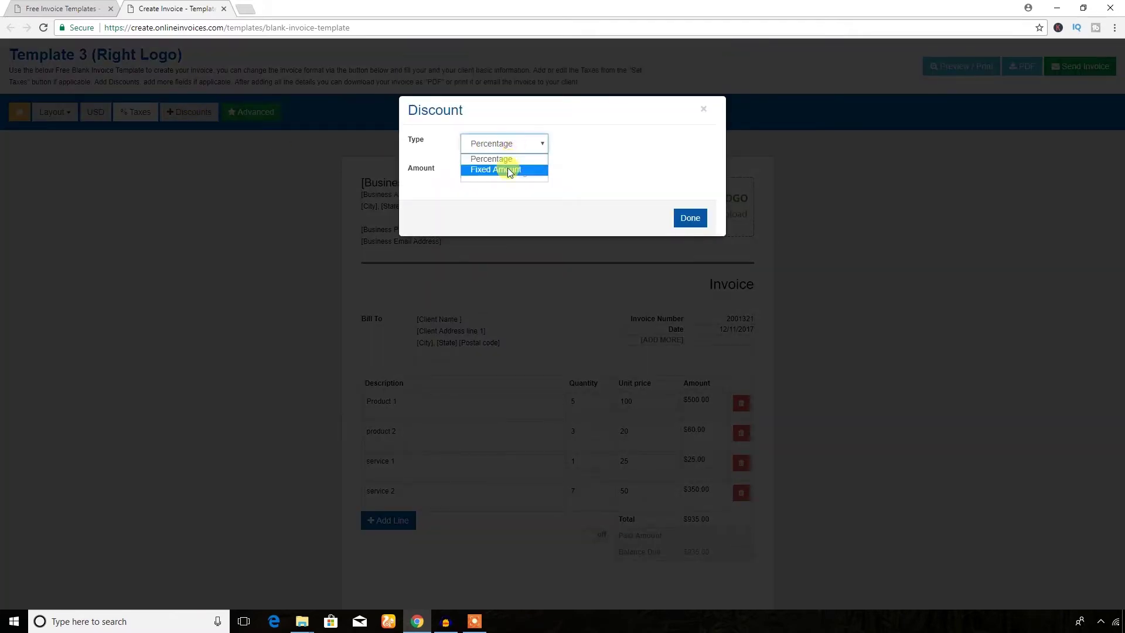
{"action": "left_click", "coordinate": [507, 168]}
{"action": "left_click", "coordinate": [494, 173]}
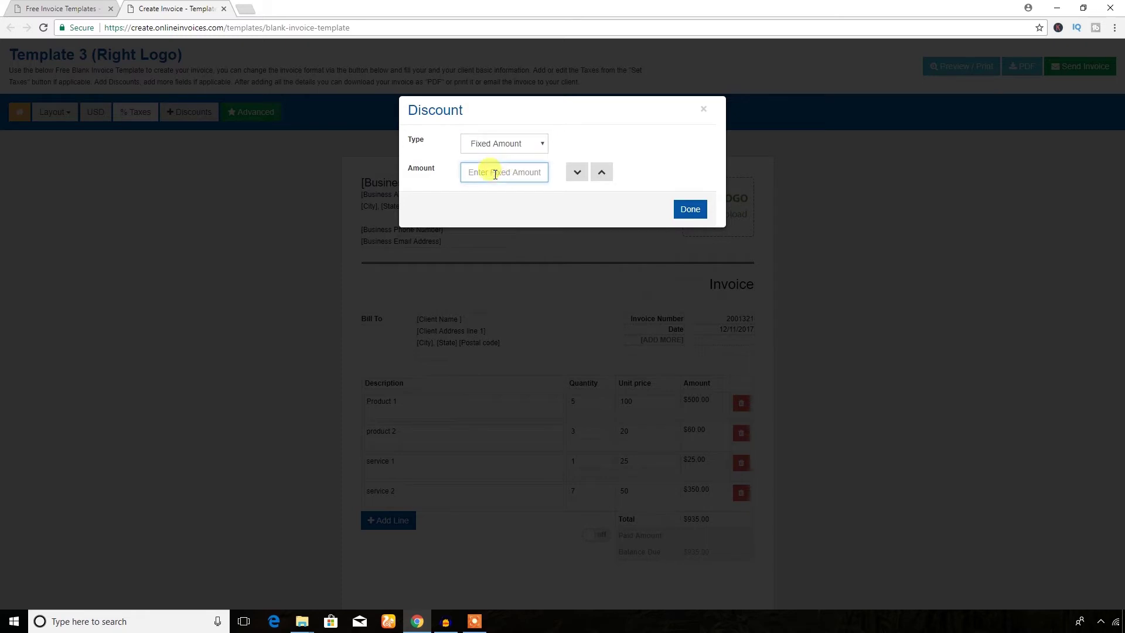
{"action": "type", "text": "10"}
{"action": "left_click", "coordinate": [526, 144]}
{"action": "left_click", "coordinate": [498, 154]}
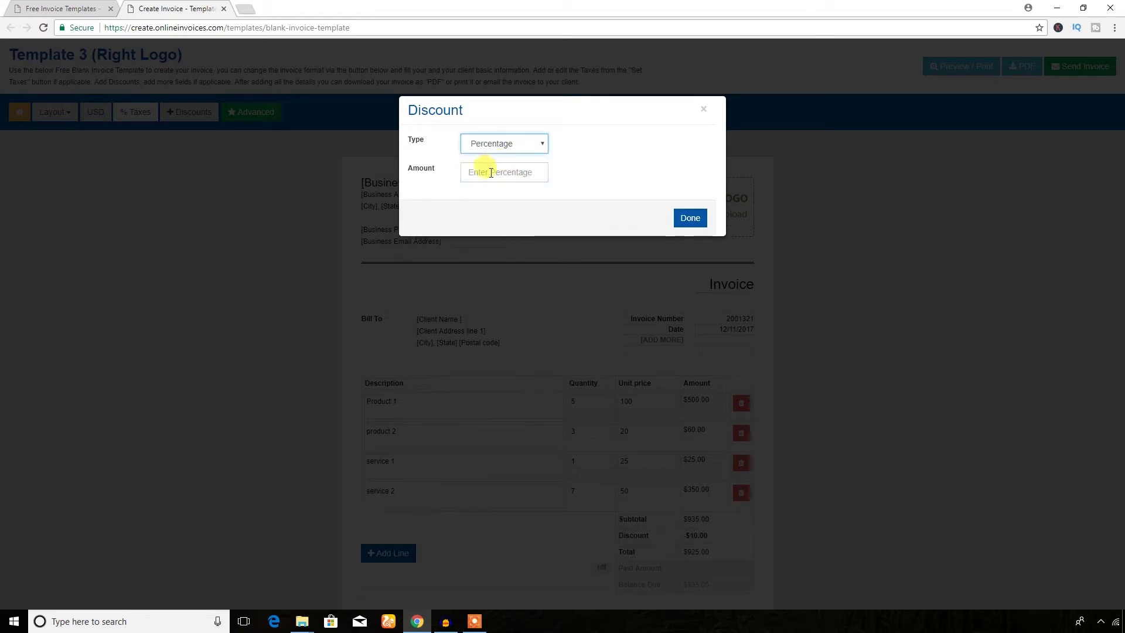
{"action": "left_click", "coordinate": [491, 173]}
{"action": "type", "text": "2"}
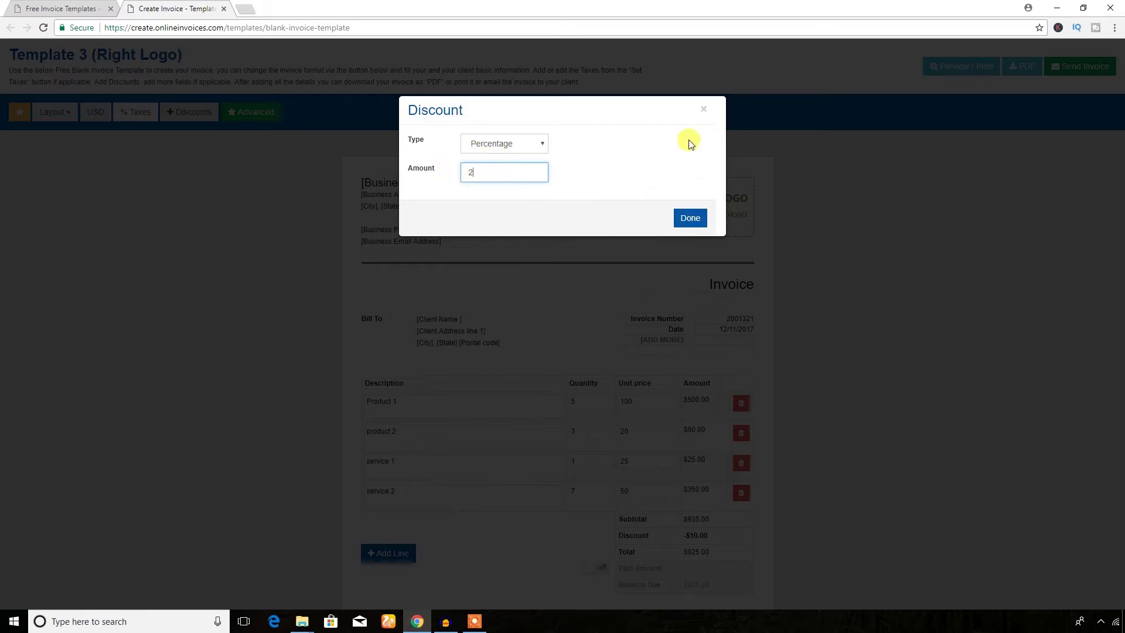
{"action": "left_click", "coordinate": [703, 112]}
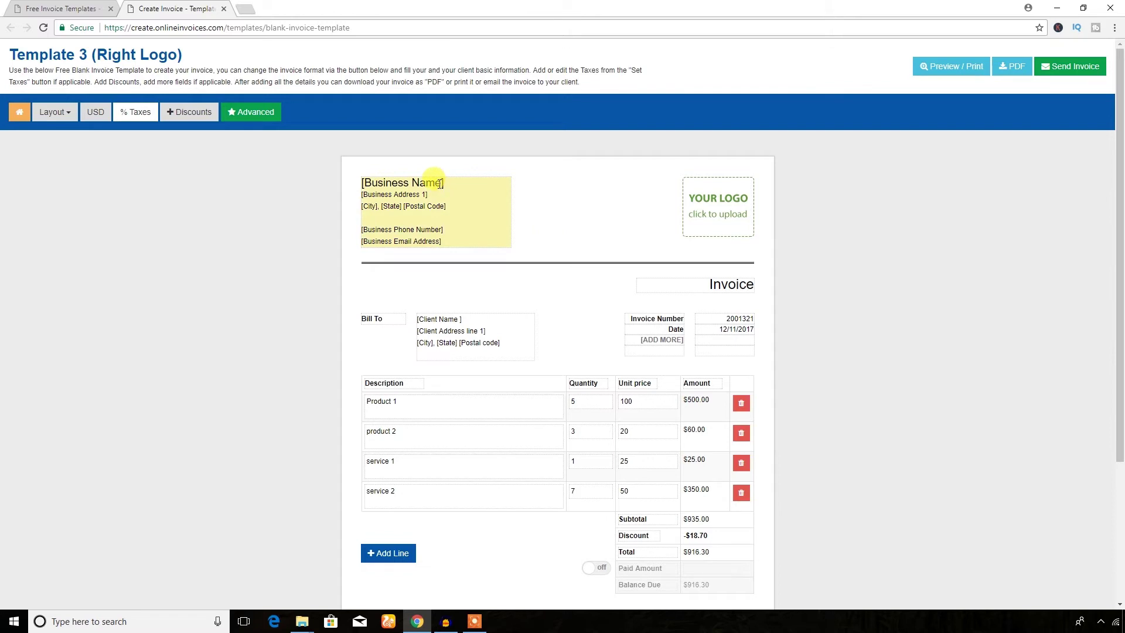
Replace the Business Name placeholder with 'themesCode', with a lowercase first letter
{"action": "left_click_drag", "start_coordinate": [440, 183], "coordinate": [363, 182]}
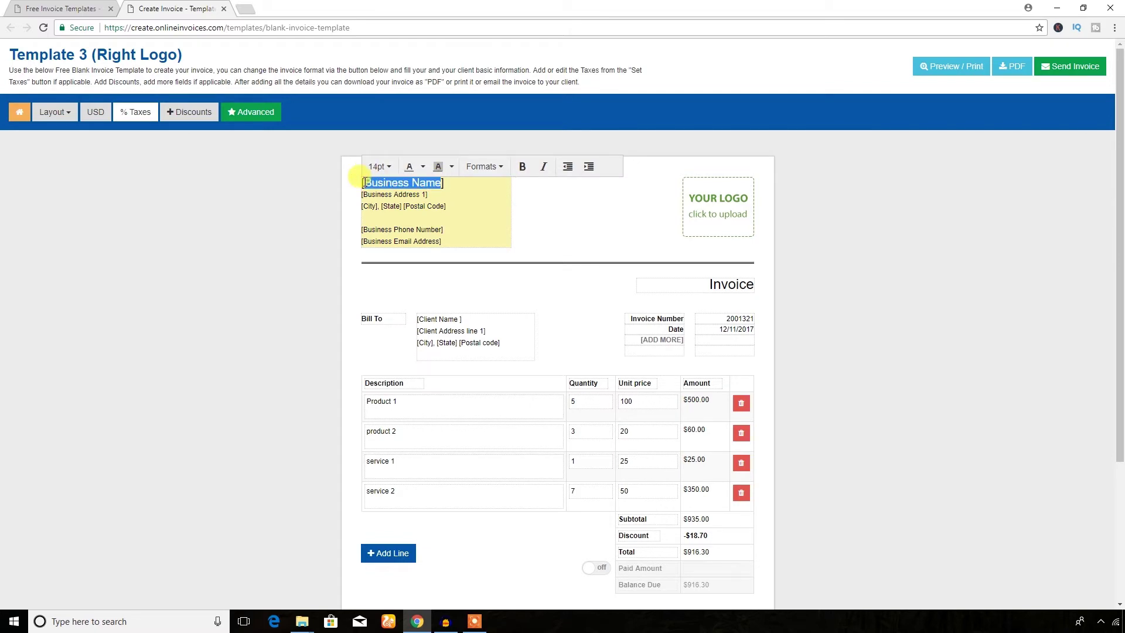
{"action": "type", "text": "Them"}
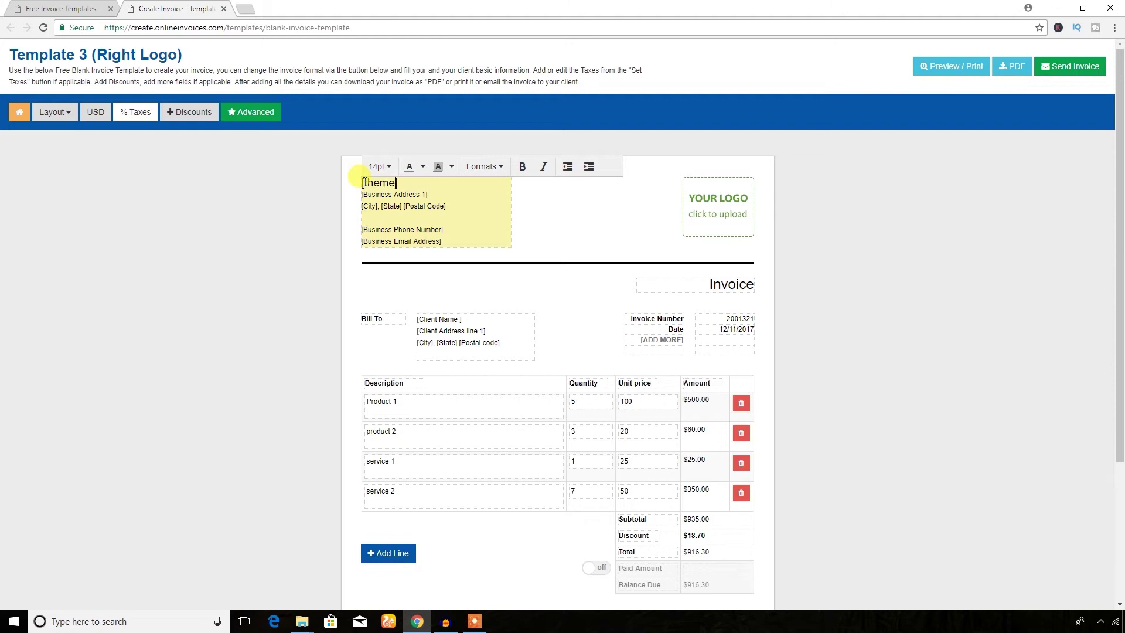
{"action": "type", "text": "esCode"}
{"action": "mouse_move", "coordinate": [362, 183]}
{"action": "left_mouse_down"}
{"action": "mouse_move", "coordinate": [396, 194]}
{"action": "mouse_move", "coordinate": [367, 193]}
{"action": "left_mouse_up"}
{"action": "type", "text": "t"}
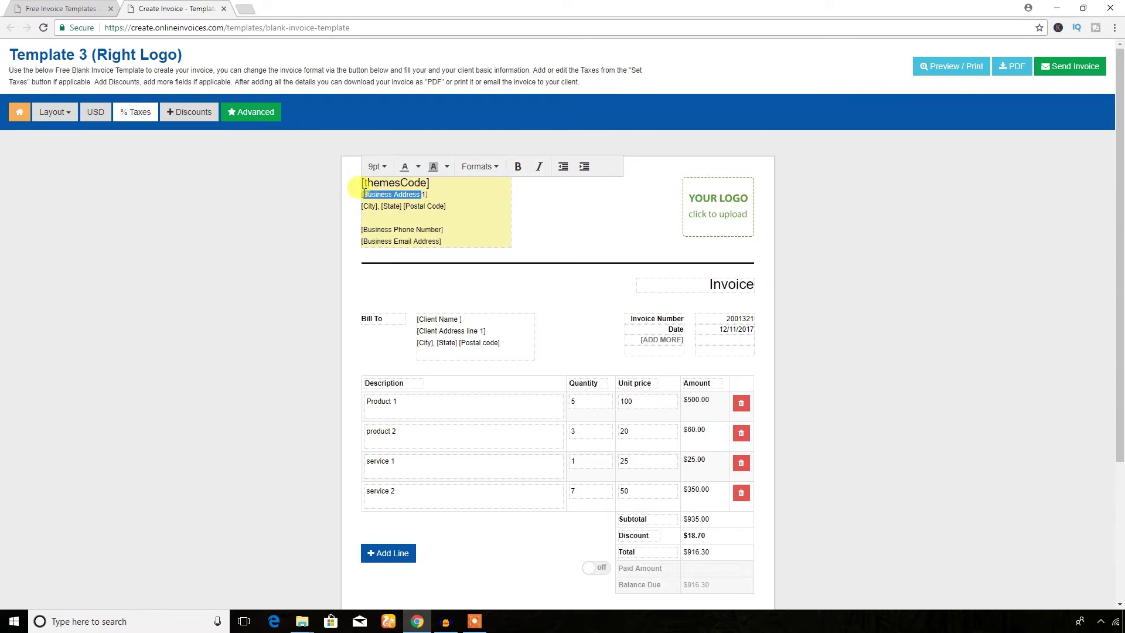
{"action": "left_click", "coordinate": [369, 206]}
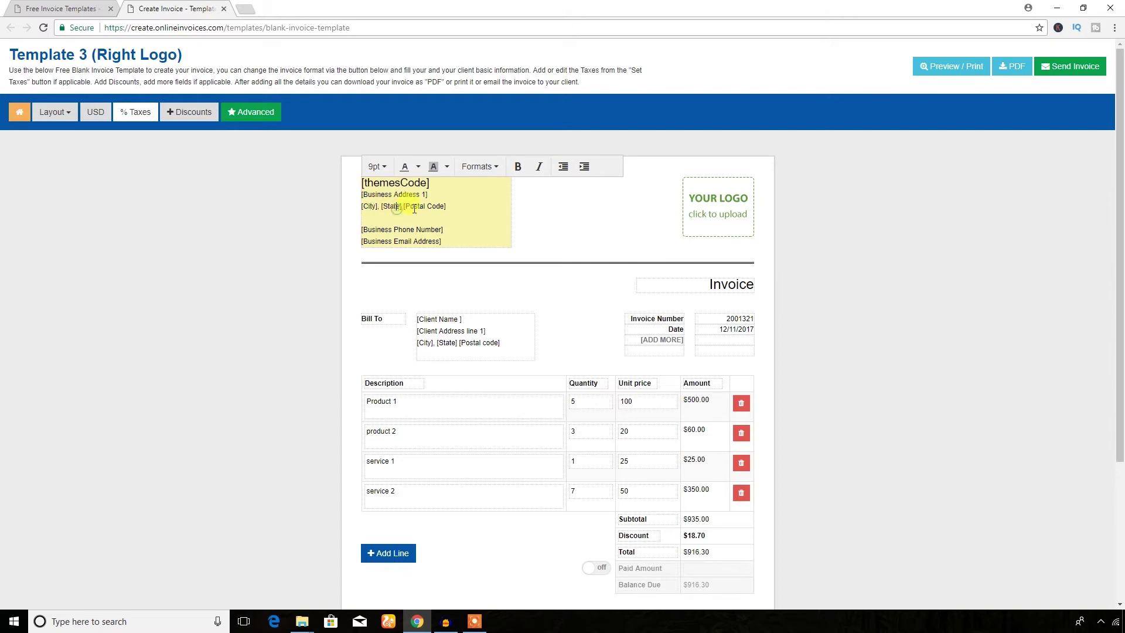
{"action": "left_click", "coordinate": [413, 206]}
{"action": "left_click", "coordinate": [444, 229]}
Make the themesCode business name 18pt and orange
{"action": "left_click", "coordinate": [428, 184]}
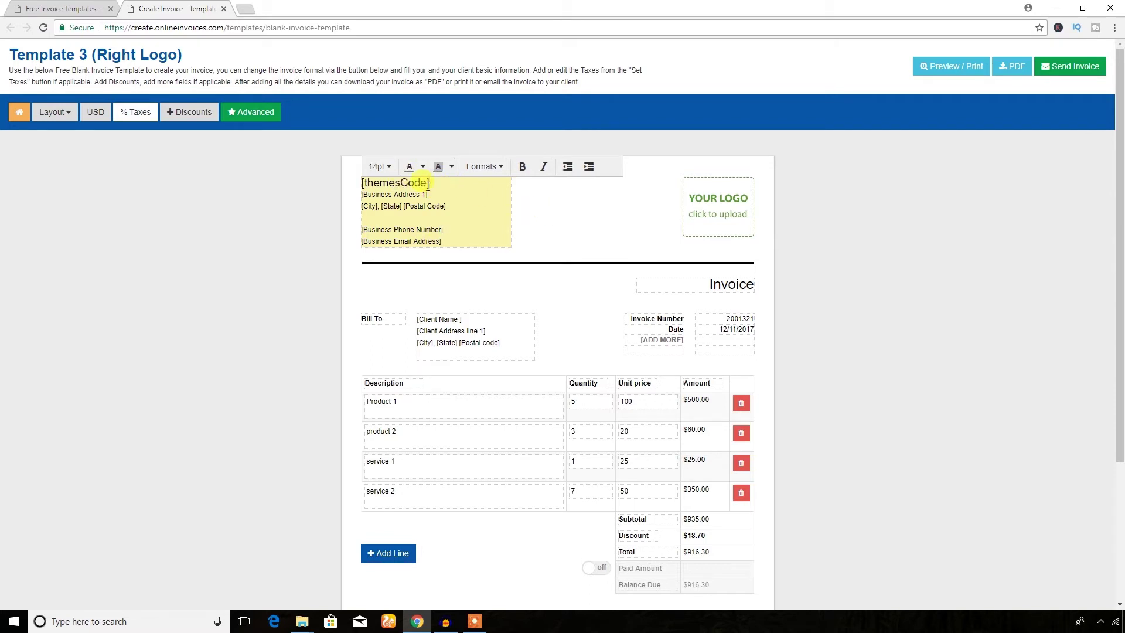
{"action": "left_click_drag", "start_coordinate": [428, 184], "coordinate": [368, 182]}
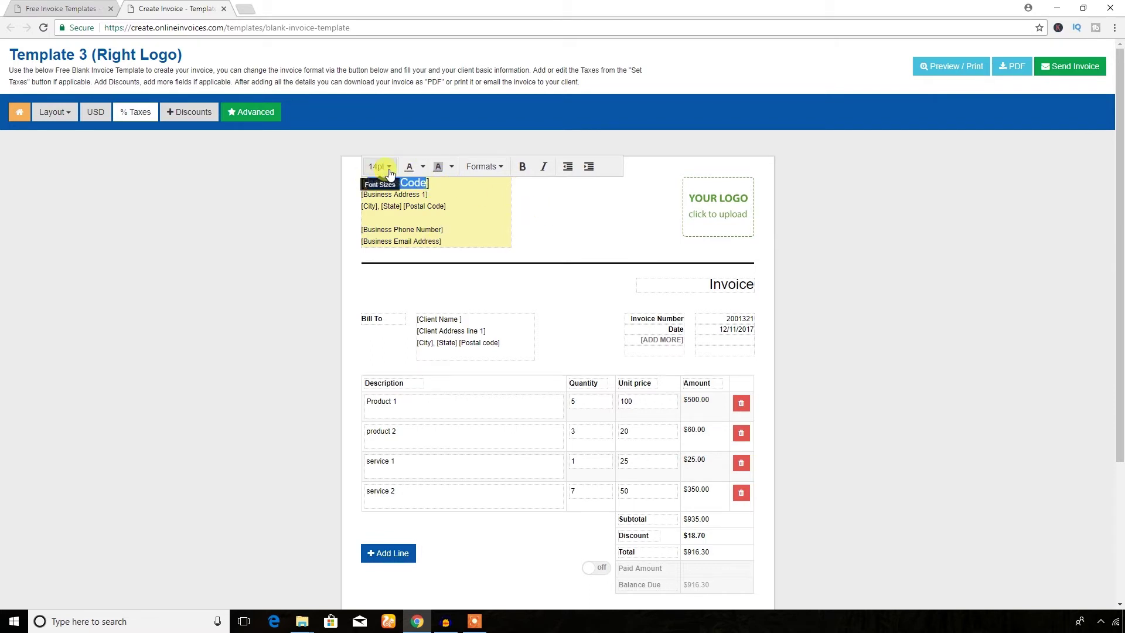
{"action": "left_click", "coordinate": [391, 169]}
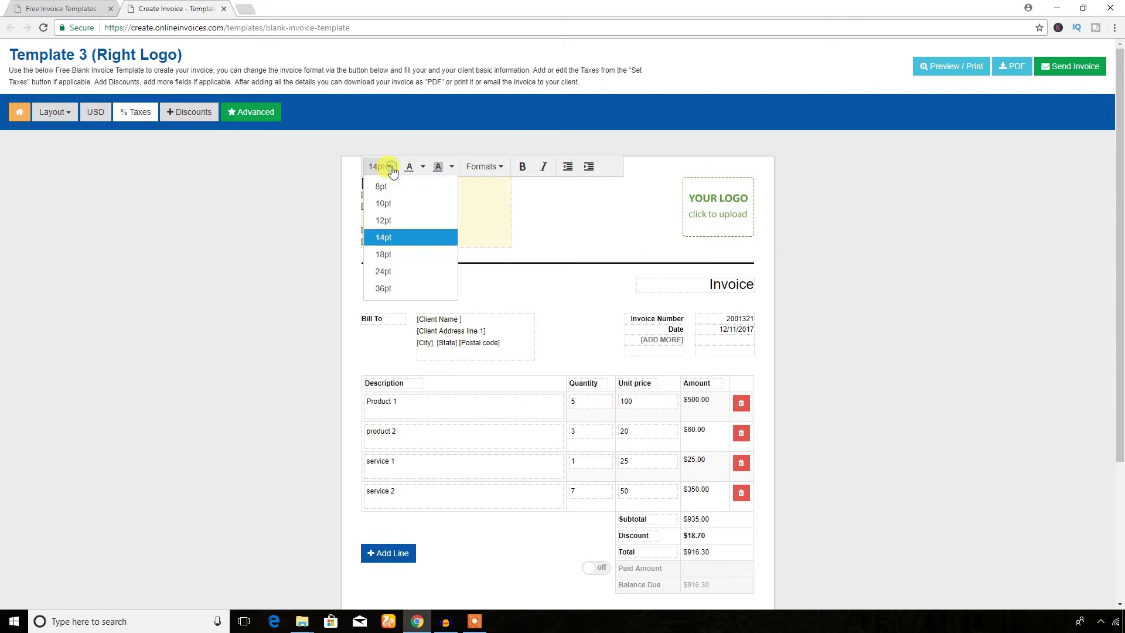
{"action": "left_click", "coordinate": [392, 255]}
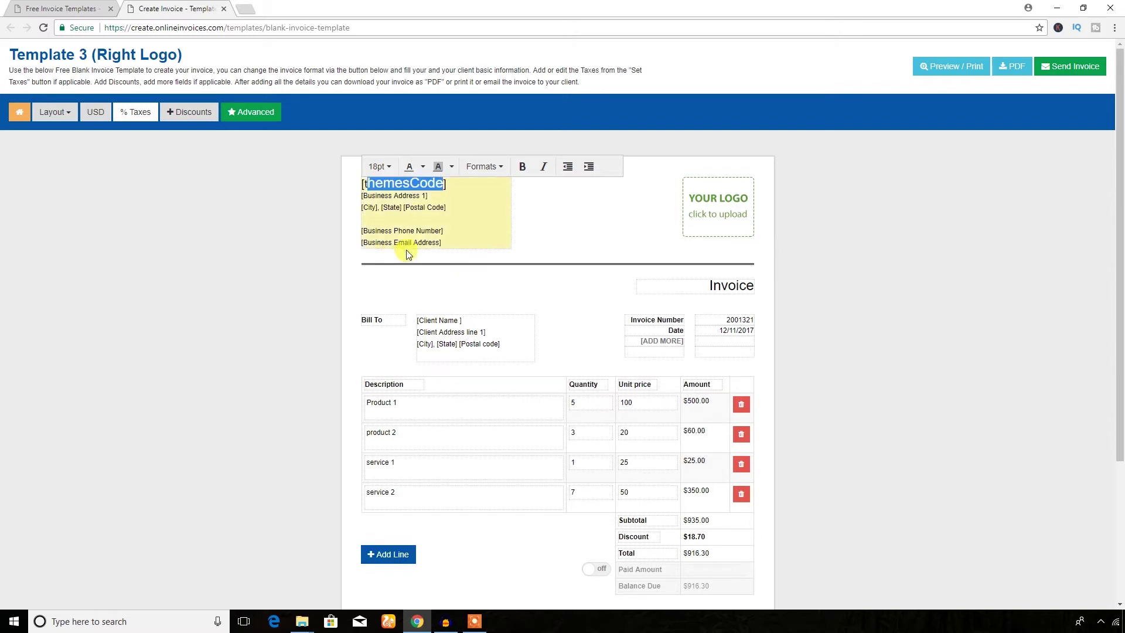
{"action": "left_click", "coordinate": [425, 168]}
{"action": "left_click", "coordinate": [426, 203]}
{"action": "left_click", "coordinate": [548, 221]}
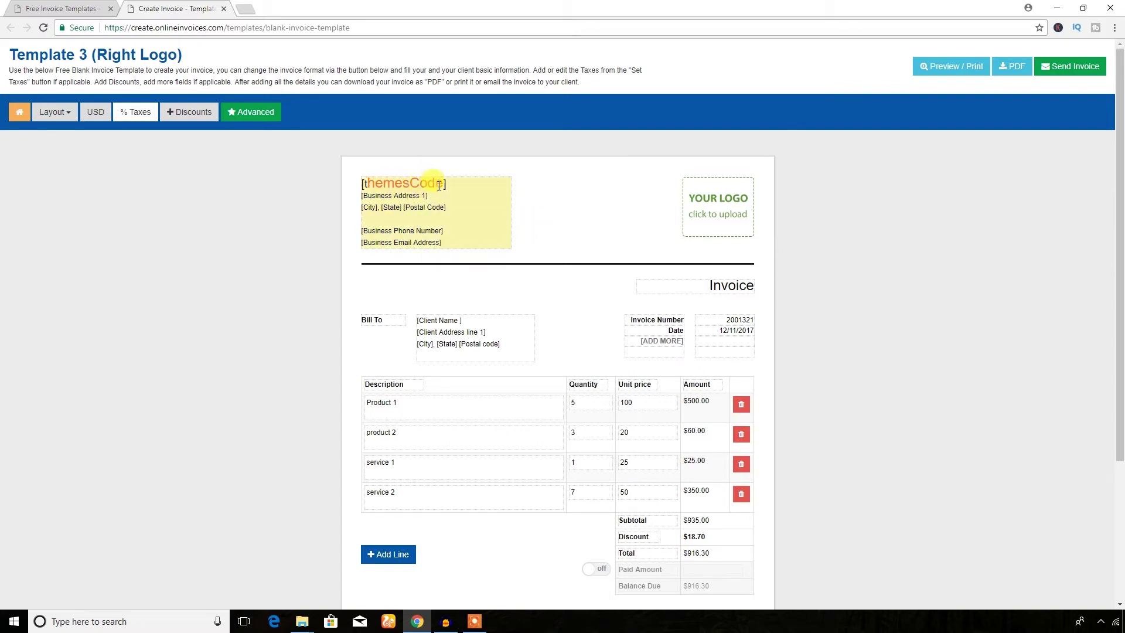
Reapply the orange colour and 18pt size to the business name
{"action": "left_click_drag", "start_coordinate": [442, 184], "coordinate": [367, 179]}
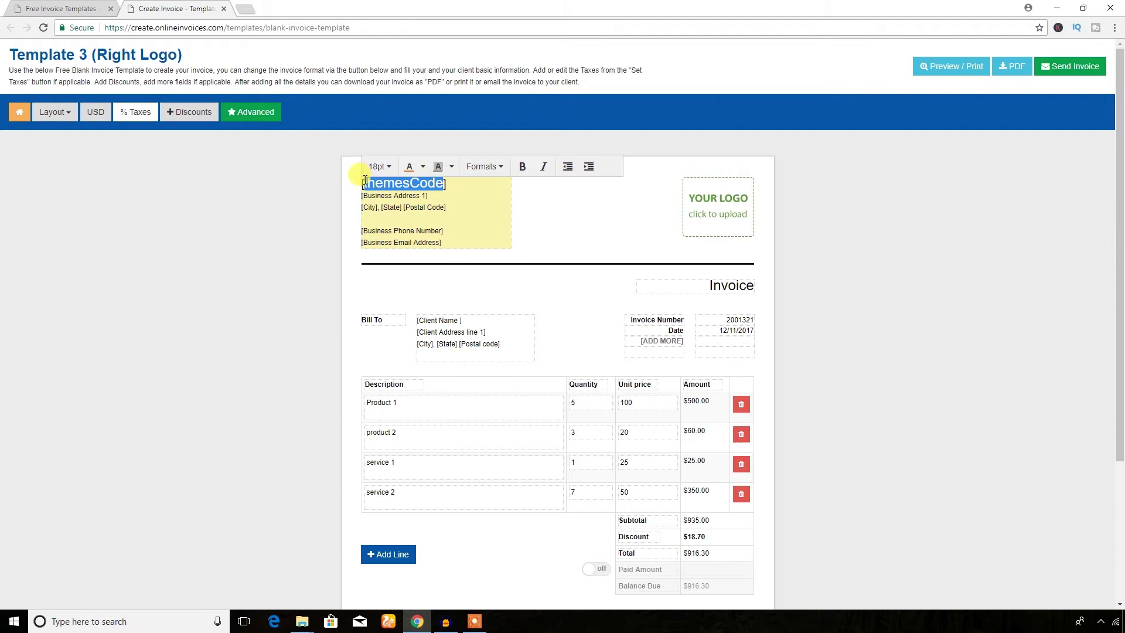
{"action": "left_click", "coordinate": [423, 167]}
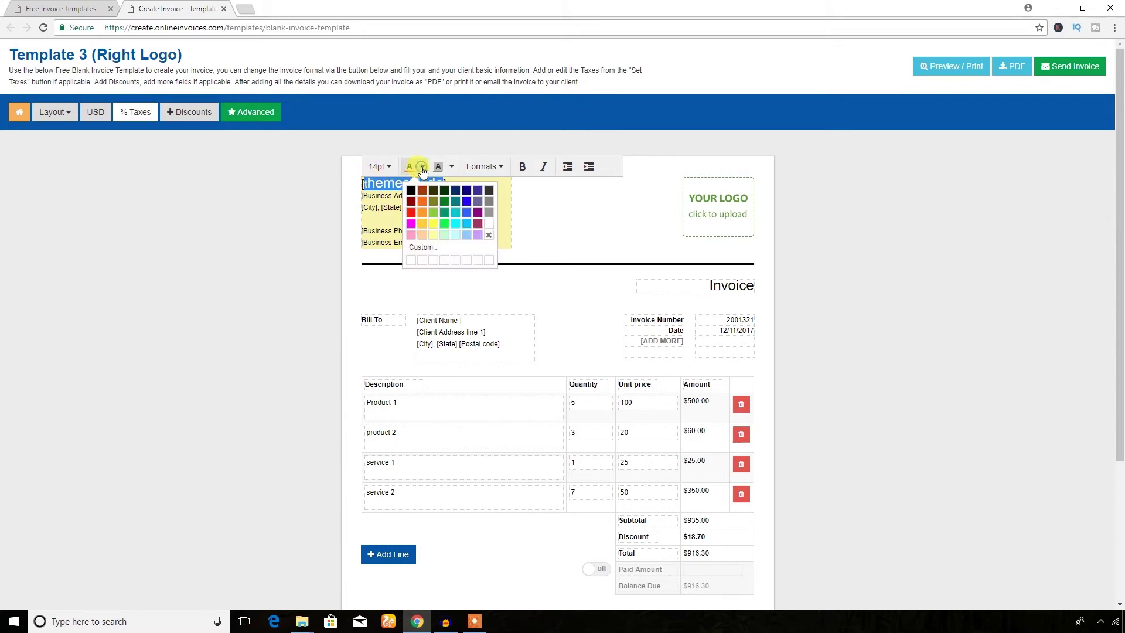
{"action": "left_click", "coordinate": [423, 203]}
{"action": "left_click", "coordinate": [532, 210]}
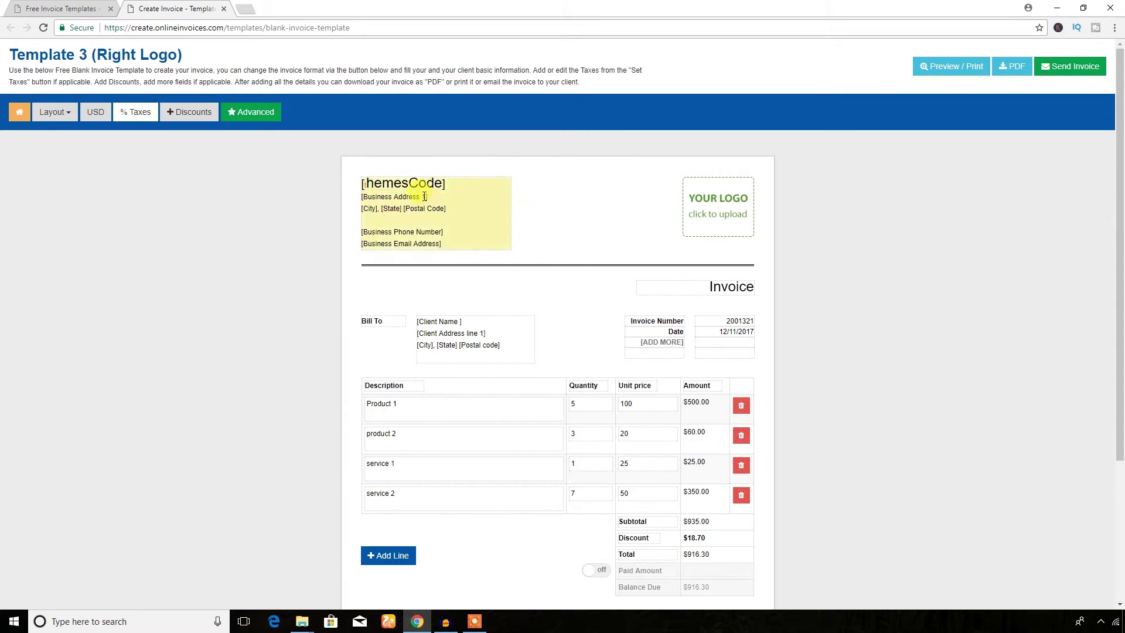
{"action": "left_click_drag", "start_coordinate": [443, 183], "coordinate": [367, 183]}
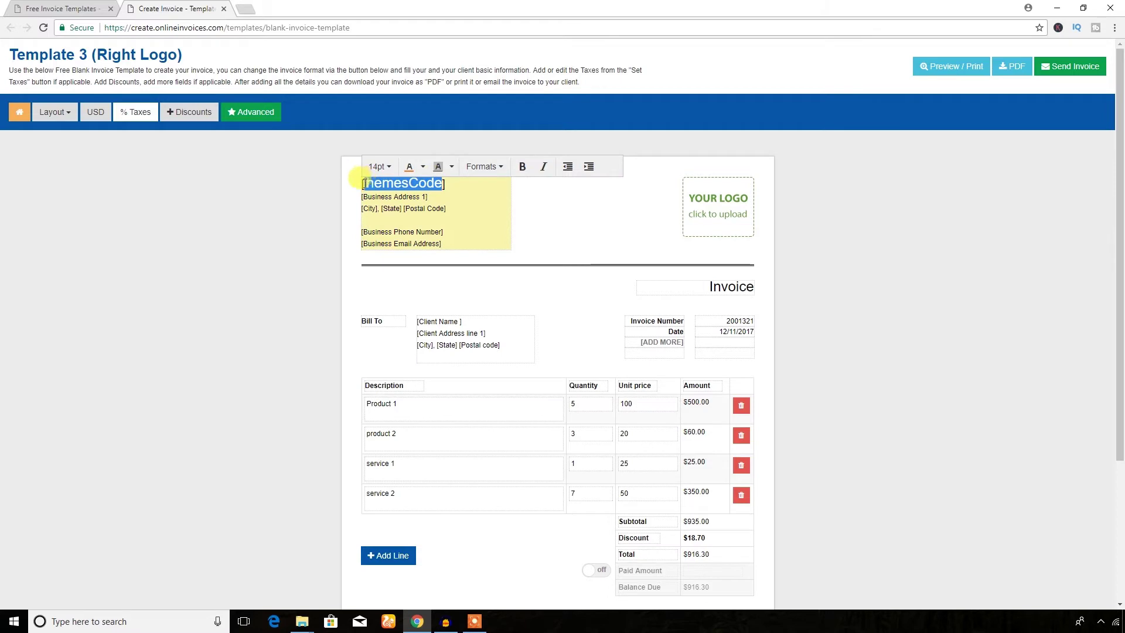
{"action": "left_click", "coordinate": [390, 167]}
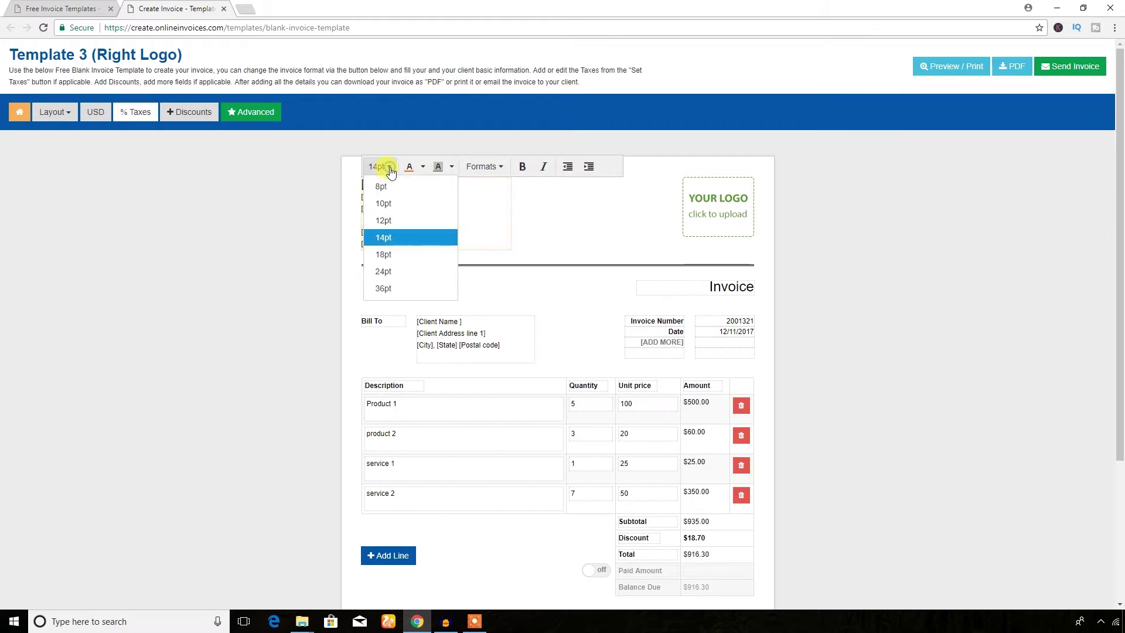
{"action": "left_click", "coordinate": [382, 253]}
{"action": "left_click", "coordinate": [570, 234]}
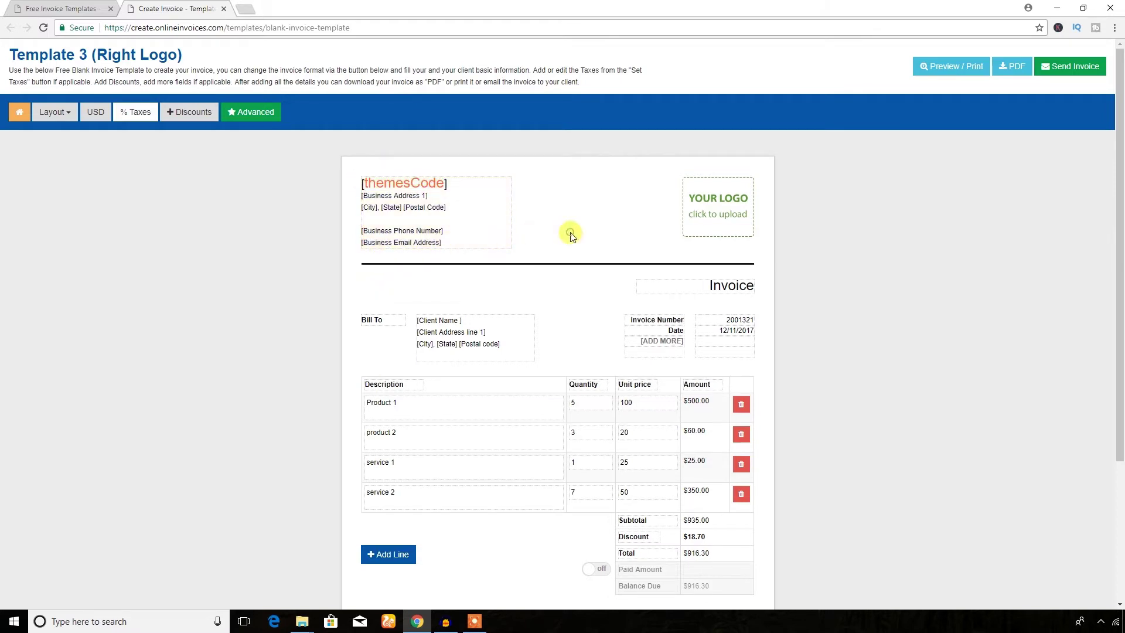
Upload logo.png as the invoice logo and resize it with Preserve Aspect Ratio ticked
{"action": "left_click", "coordinate": [709, 217]}
{"action": "left_click", "coordinate": [719, 281]}
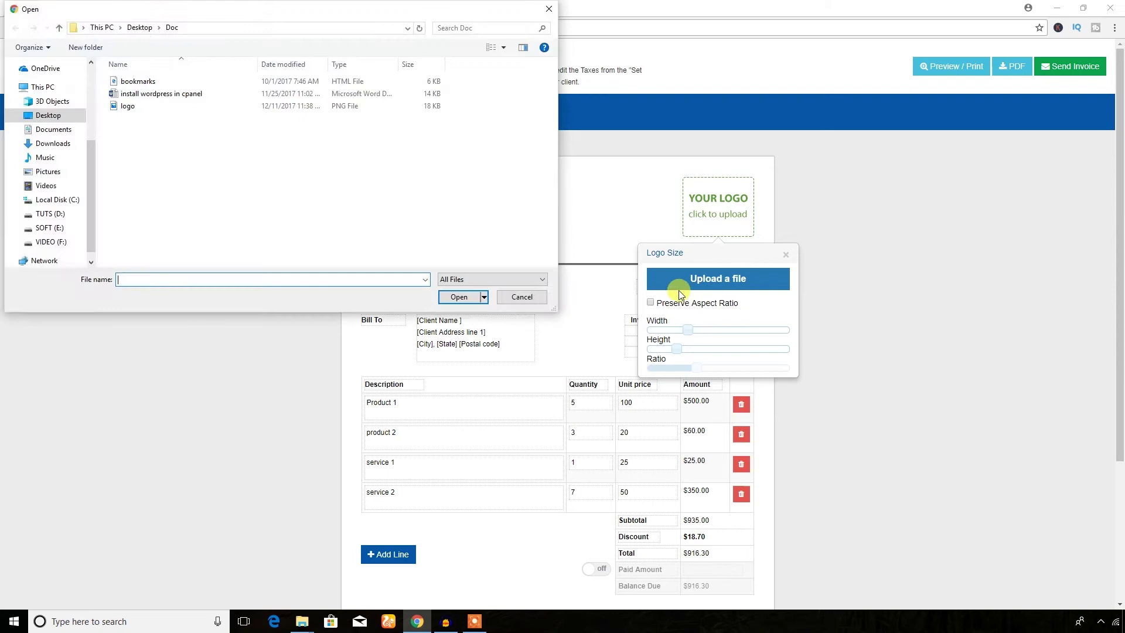
{"action": "double_click", "coordinate": [128, 105]}
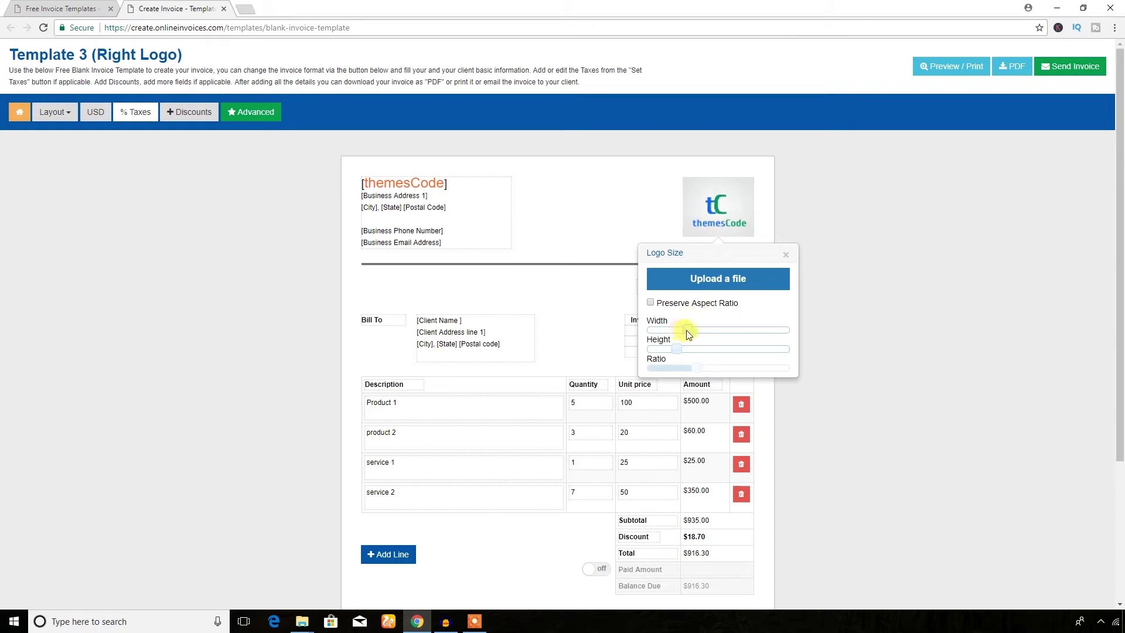
{"action": "mouse_move", "coordinate": [687, 330]}
{"action": "left_mouse_down"}
{"action": "mouse_move", "coordinate": [667, 329]}
{"action": "mouse_move", "coordinate": [683, 320]}
{"action": "mouse_move", "coordinate": [702, 329]}
{"action": "left_mouse_up"}
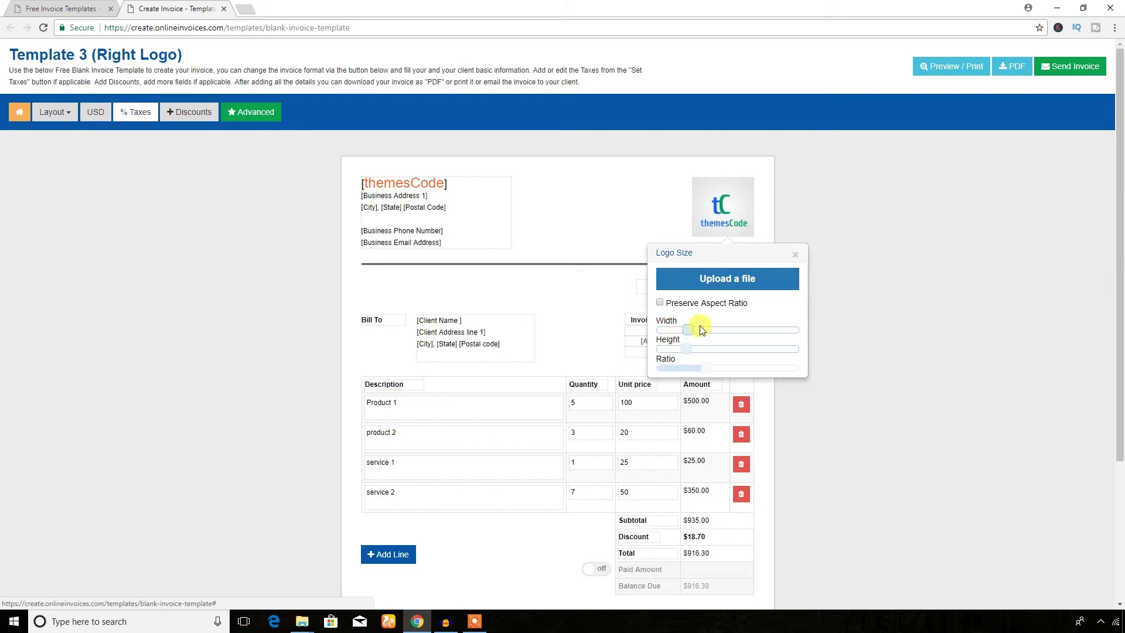
{"action": "left_click", "coordinate": [661, 305]}
{"action": "left_click_drag", "start_coordinate": [703, 368], "coordinate": [633, 369]}
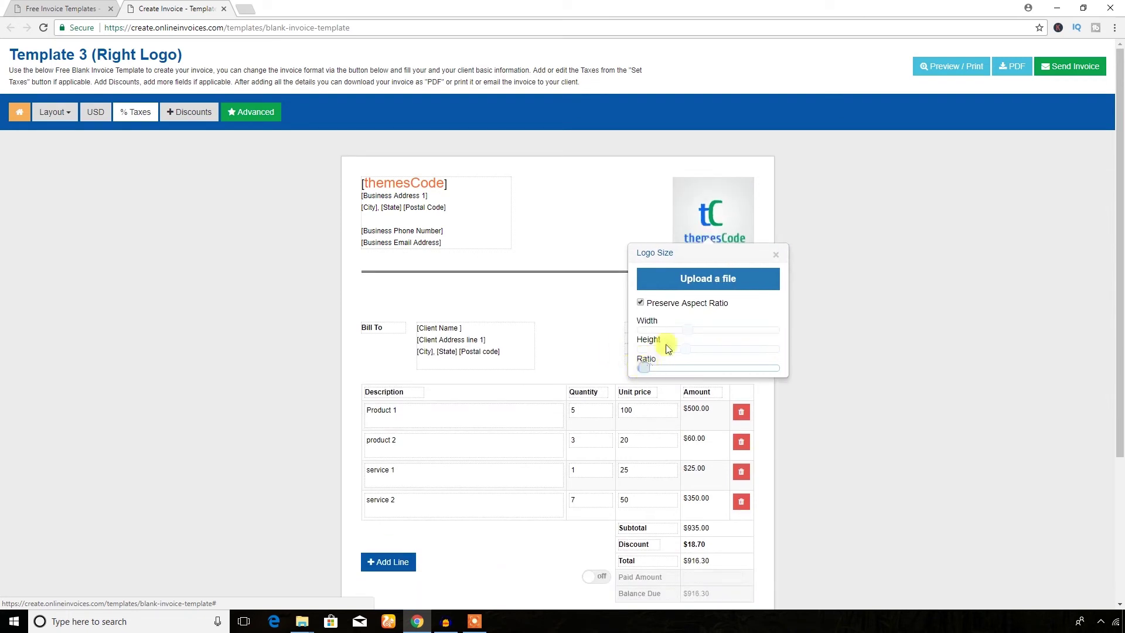
{"action": "left_click", "coordinate": [775, 256]}
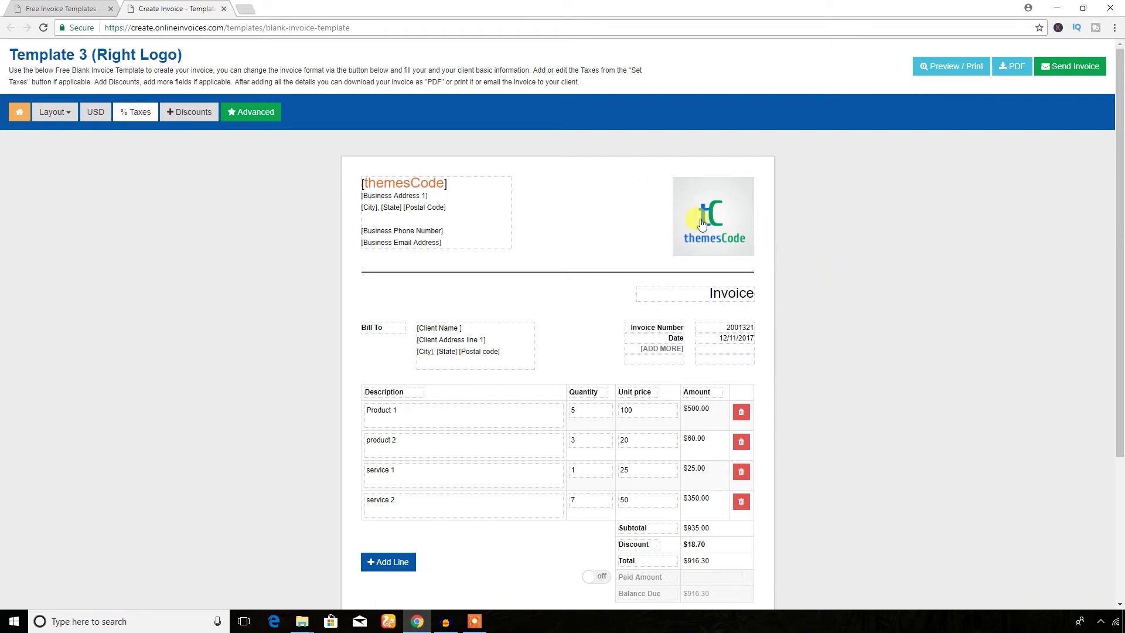
Replace the Client Name placeholder in Bill To with the client's name
{"action": "scroll", "coordinate": [703, 284], "scroll_direction": "down", "scroll_amount": 3}
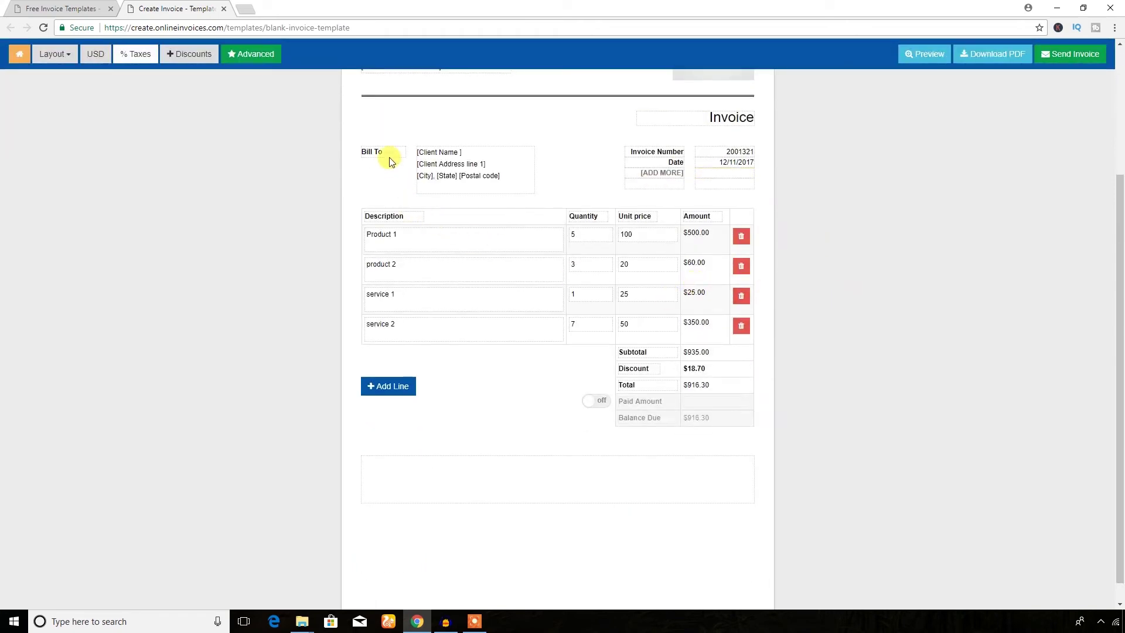
{"action": "left_click_drag", "start_coordinate": [459, 153], "coordinate": [425, 154]}
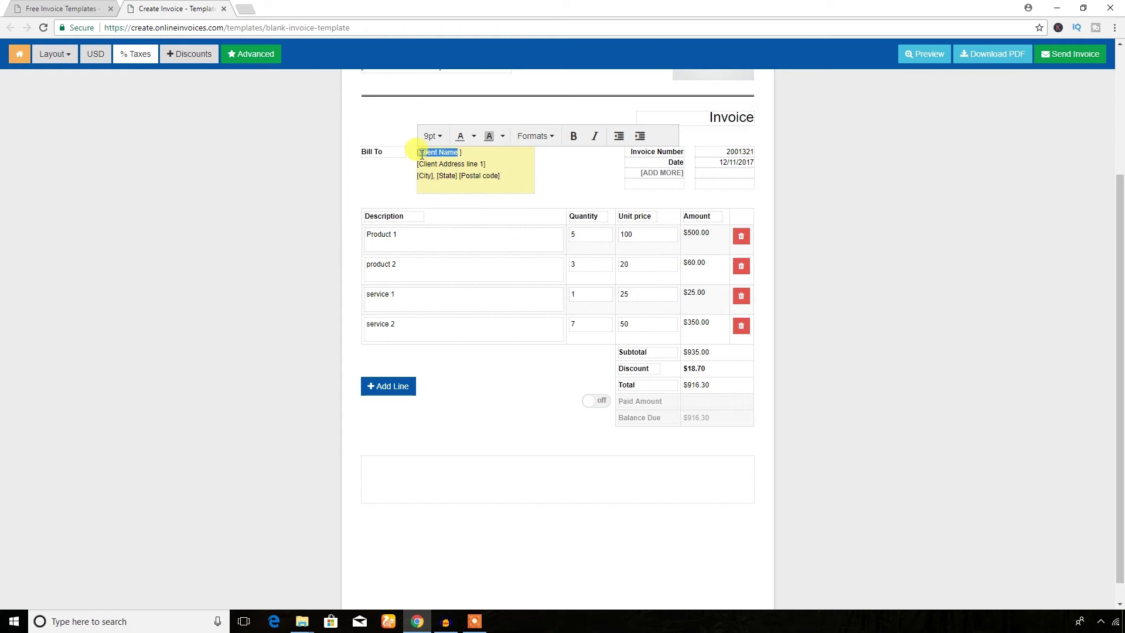
{"action": "type", "text": "Te"}
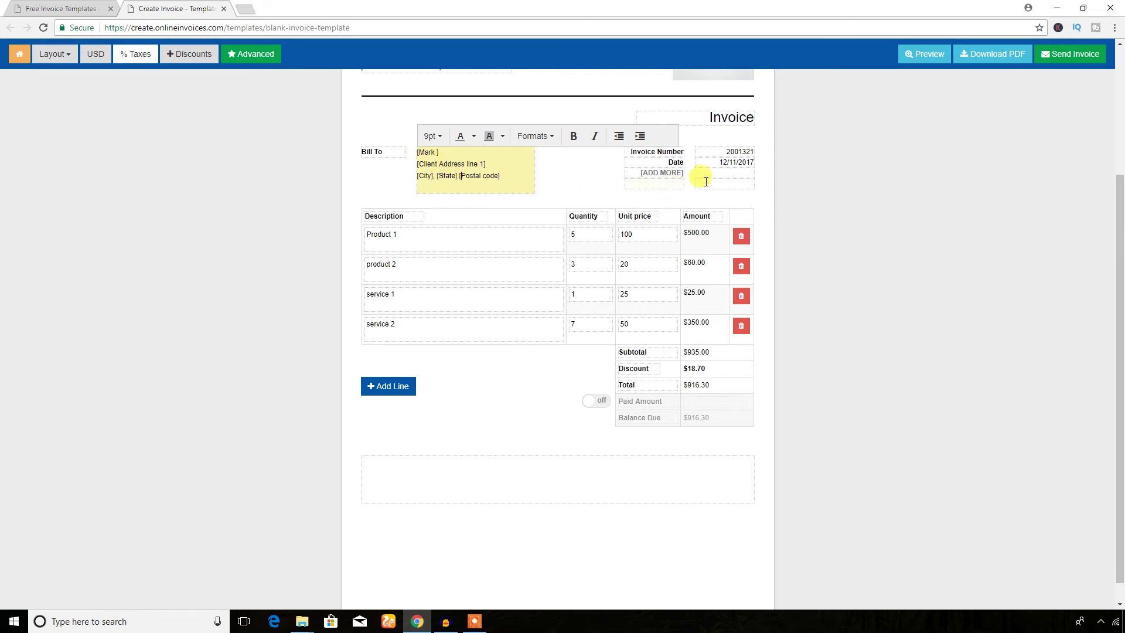
{"action": "left_click", "coordinate": [586, 188]}
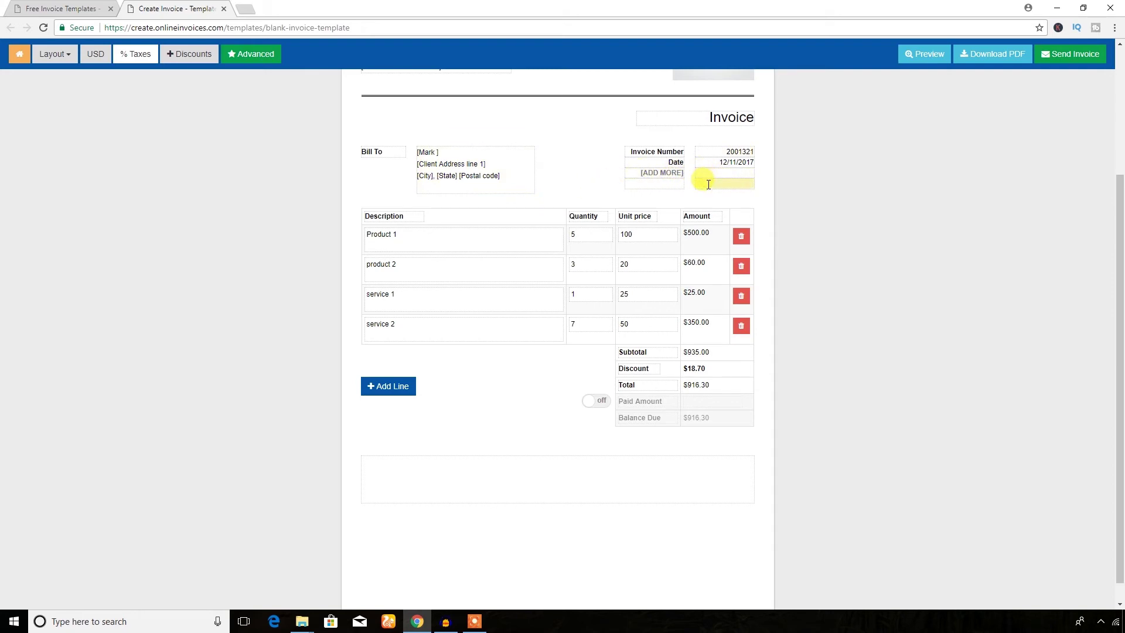
Rename Product 1 to 'product name' and set its quantity to 1
{"action": "left_click", "coordinate": [407, 238]}
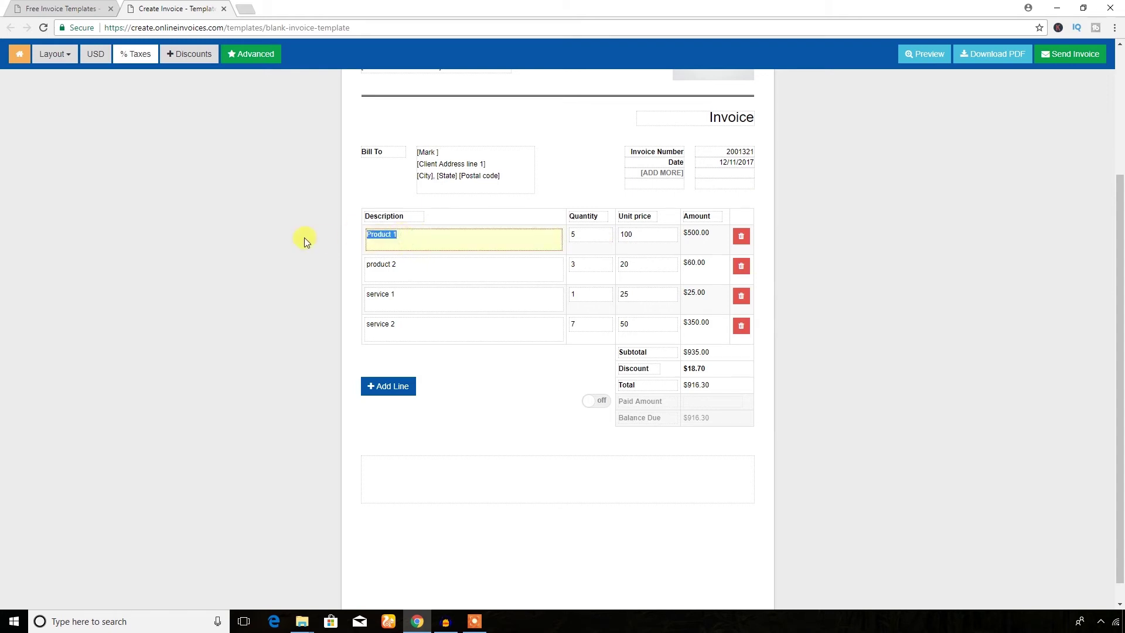
{"action": "key", "text": "BackSpace"}
{"action": "type", "text": "product name"}
{"action": "left_click", "coordinate": [592, 234]}
{"action": "left_click_drag", "start_coordinate": [593, 234], "coordinate": [504, 231]}
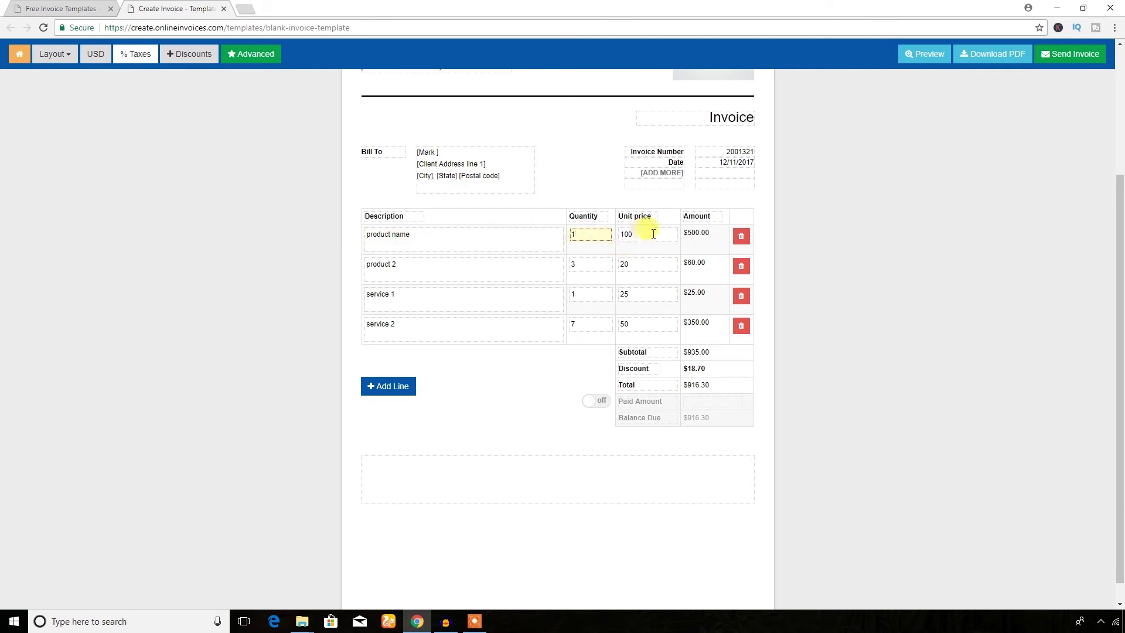
{"action": "left_click", "coordinate": [824, 242]}
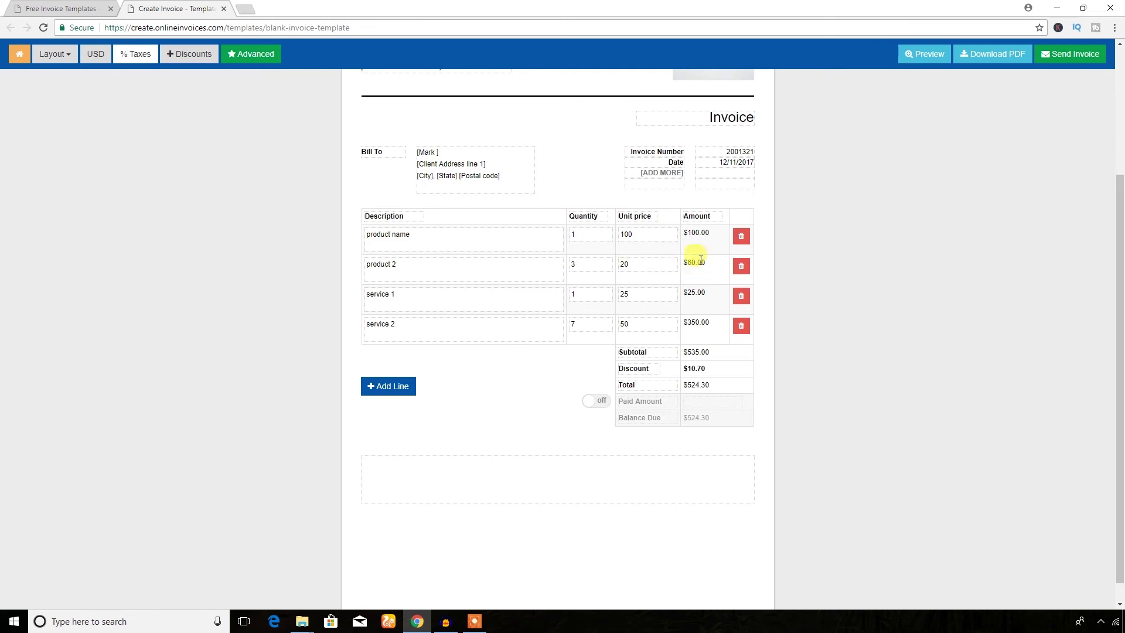
Set product 2's unit price to 10 and delete both service lines
{"action": "left_click", "coordinate": [634, 265]}
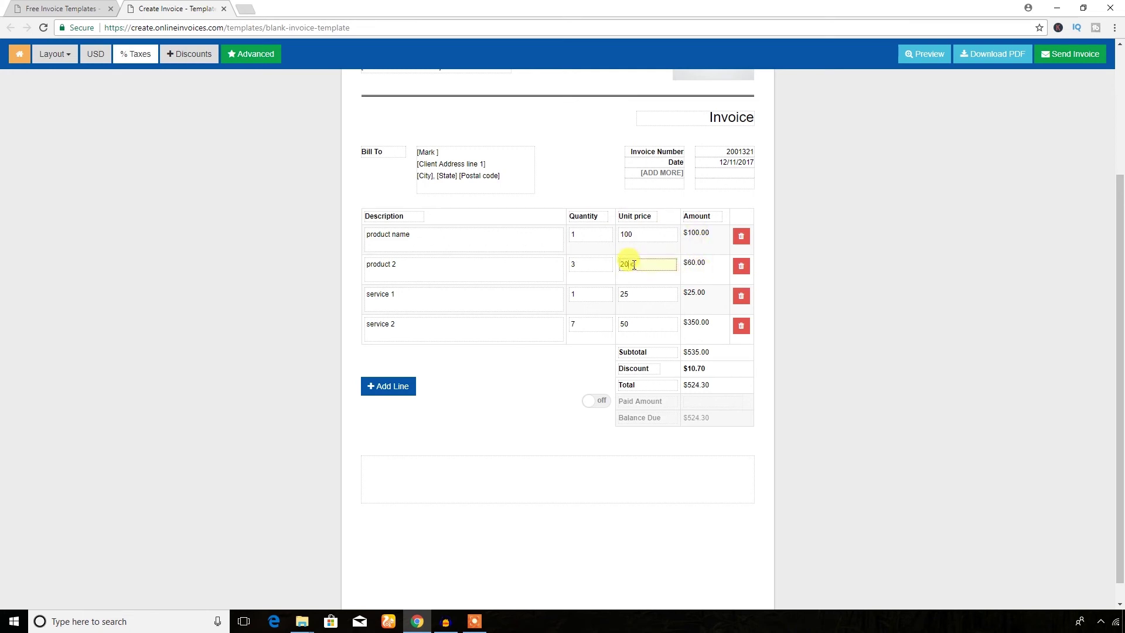
{"action": "left_click_drag", "start_coordinate": [634, 265], "coordinate": [589, 264]}
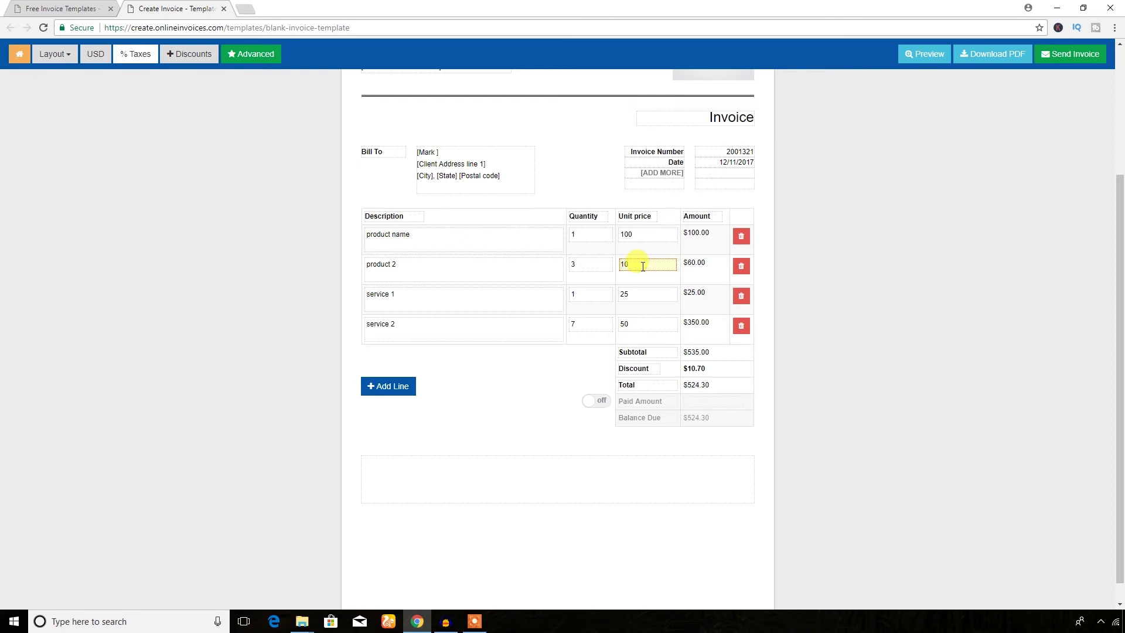
{"action": "left_click", "coordinate": [687, 273]}
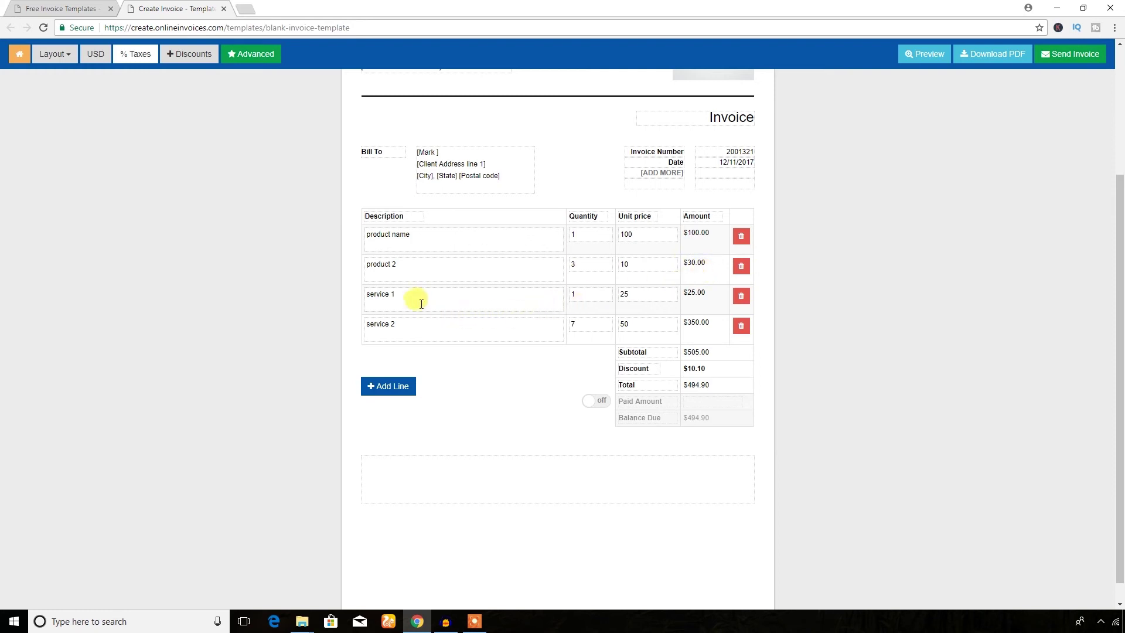
{"action": "left_click", "coordinate": [741, 326]}
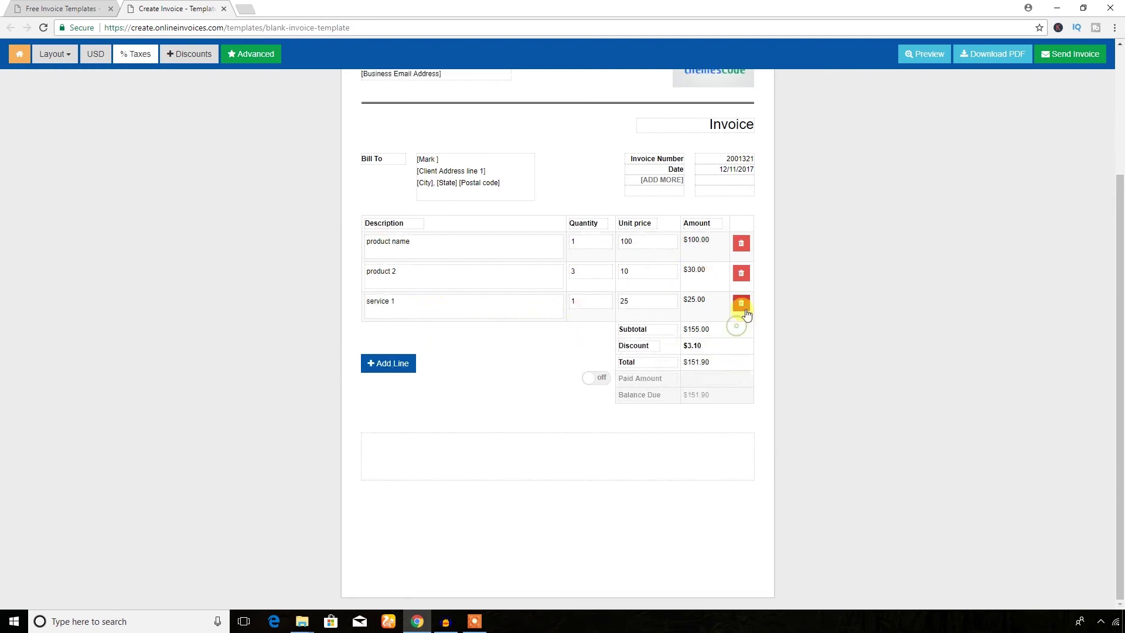
{"action": "left_click", "coordinate": [740, 298]}
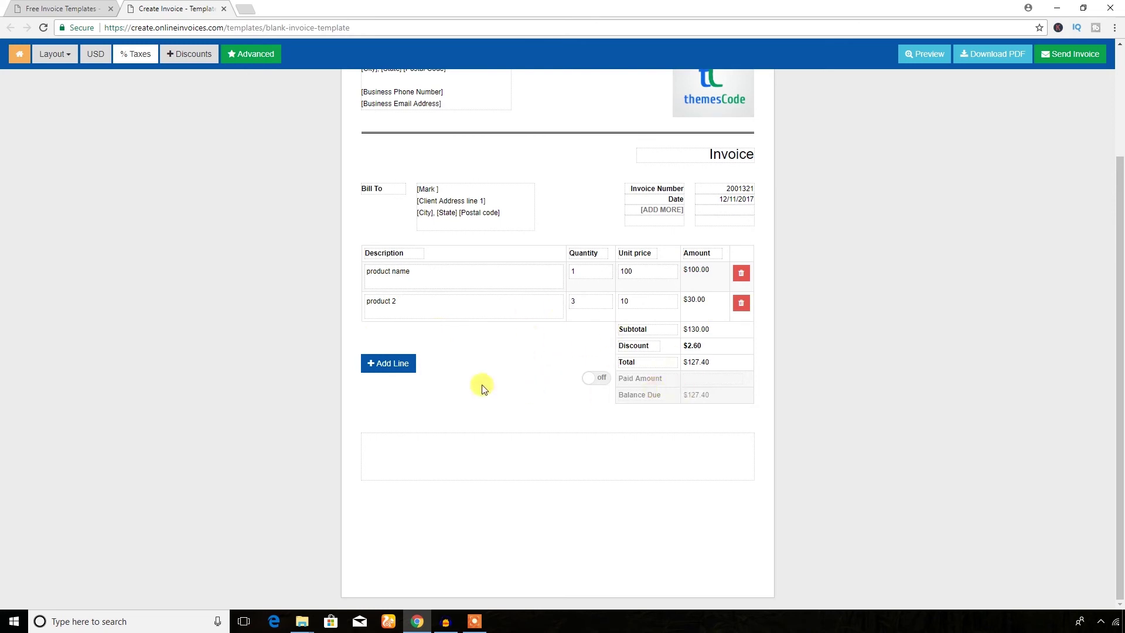
Confirm the 2% discount and enter a paid amount of 100, leaving $27.40 due
{"action": "left_click", "coordinate": [177, 54]}
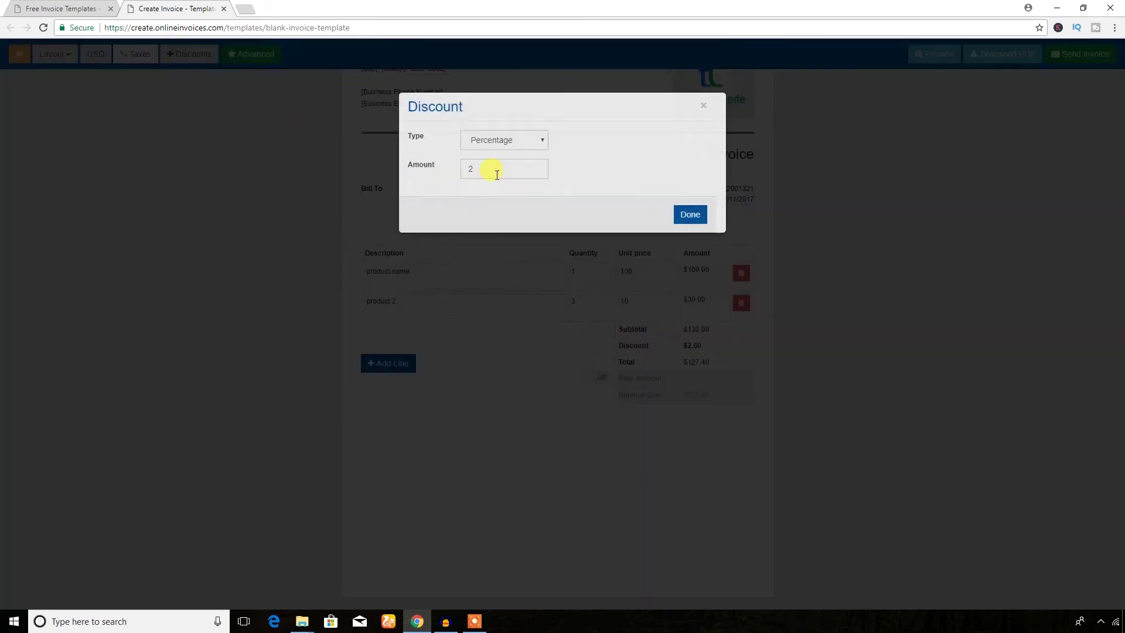
{"action": "left_click", "coordinate": [684, 219]}
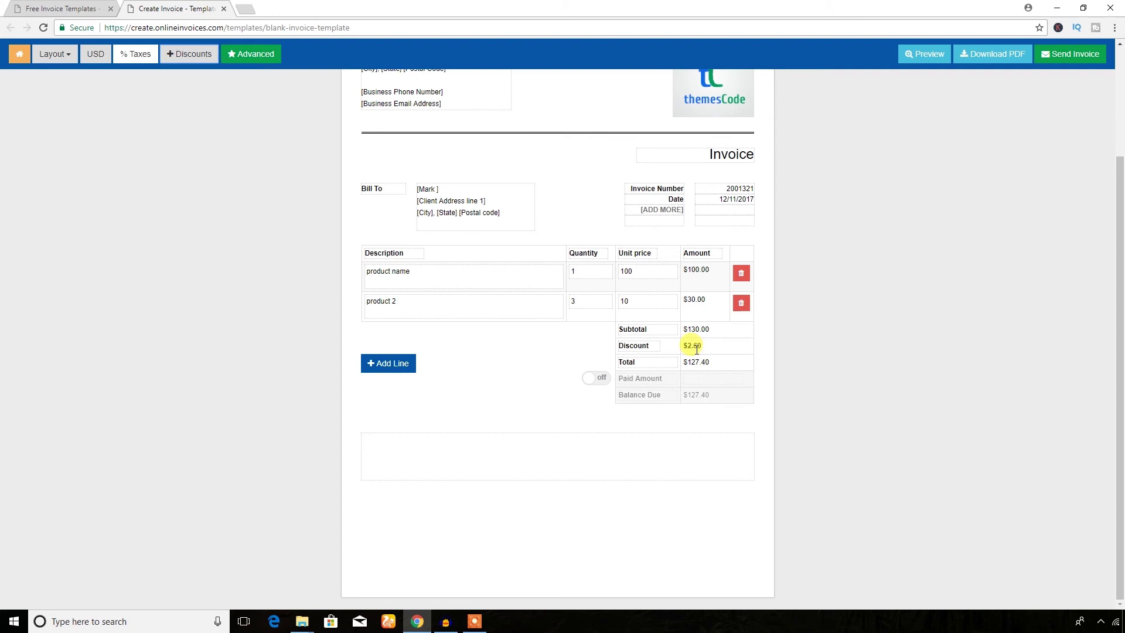
{"action": "left_click", "coordinate": [589, 378]}
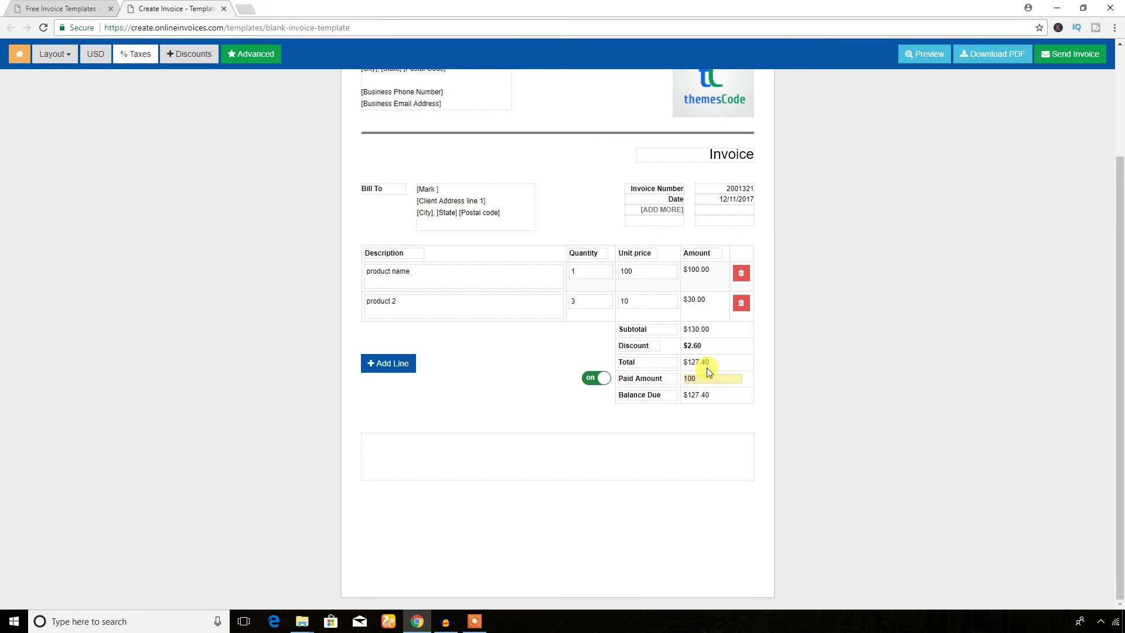
{"action": "left_click", "coordinate": [647, 418]}
Preview the invoice, cancel printing, then download it as invoice_2001321 (1).pdf and open it
{"action": "scroll", "coordinate": [583, 402], "scroll_direction": "up", "scroll_amount": 3}
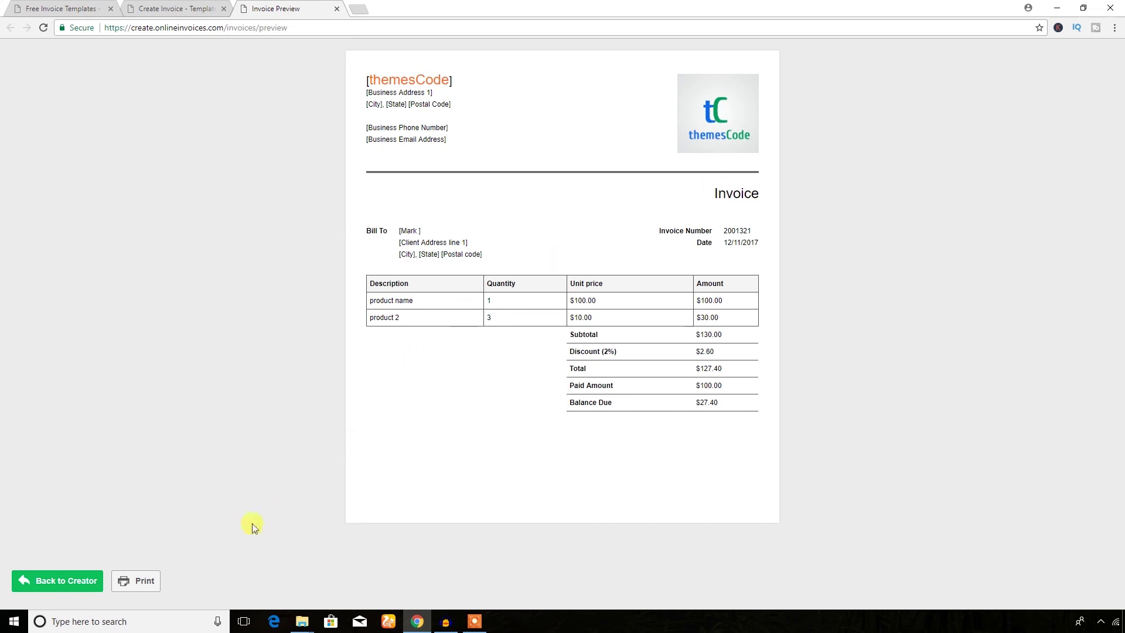
{"action": "left_click", "coordinate": [143, 583]}
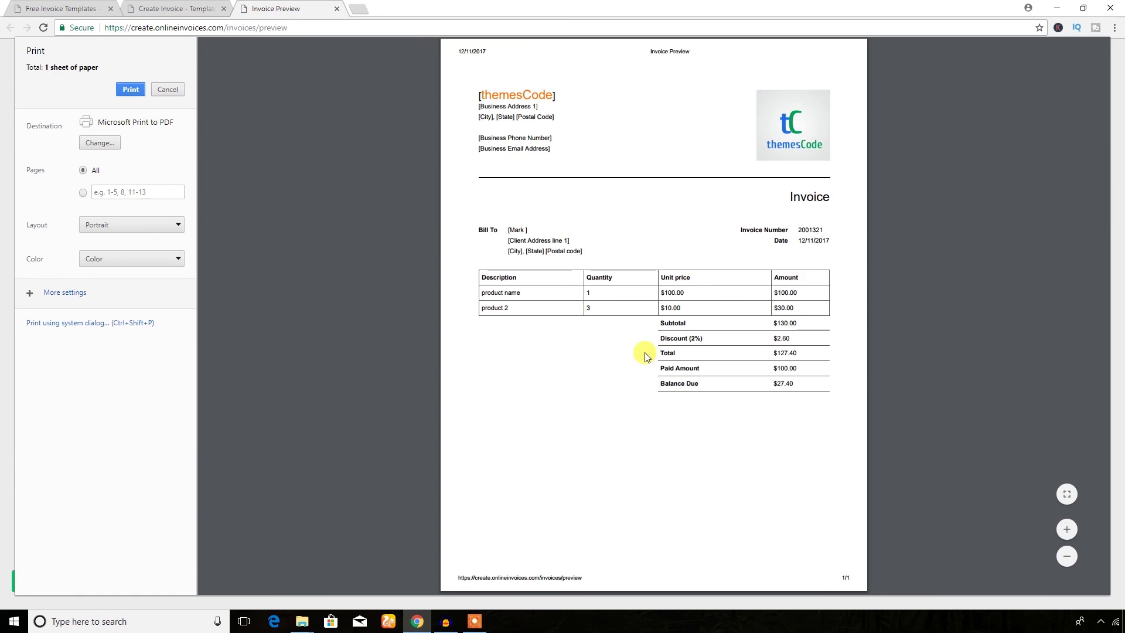
{"action": "left_click", "coordinate": [179, 91]}
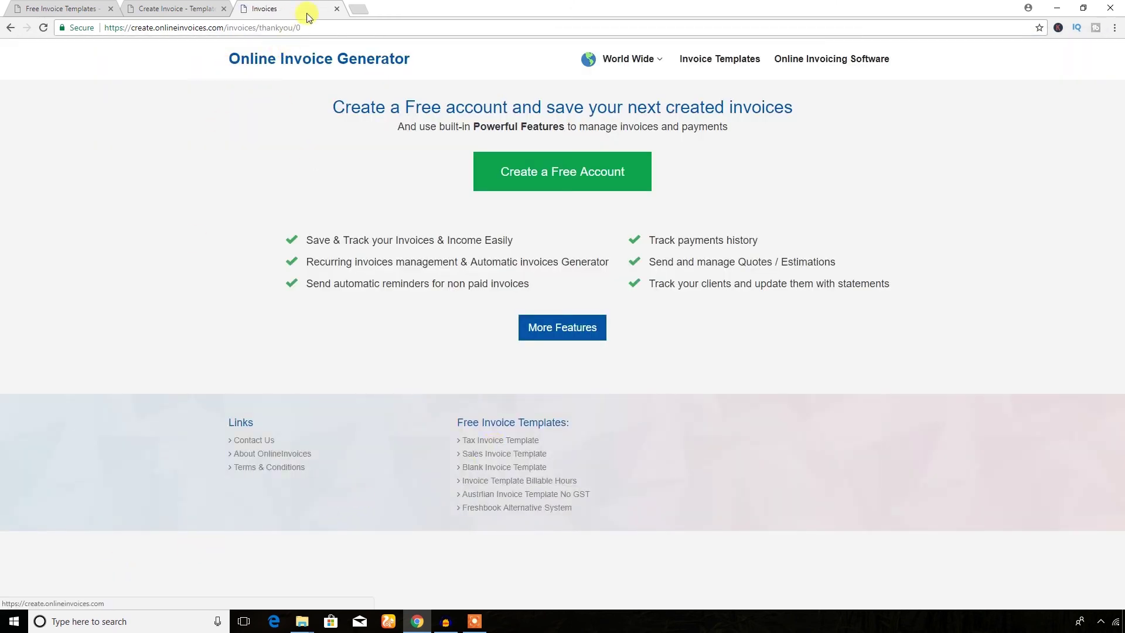
{"action": "left_click", "coordinate": [337, 8]}
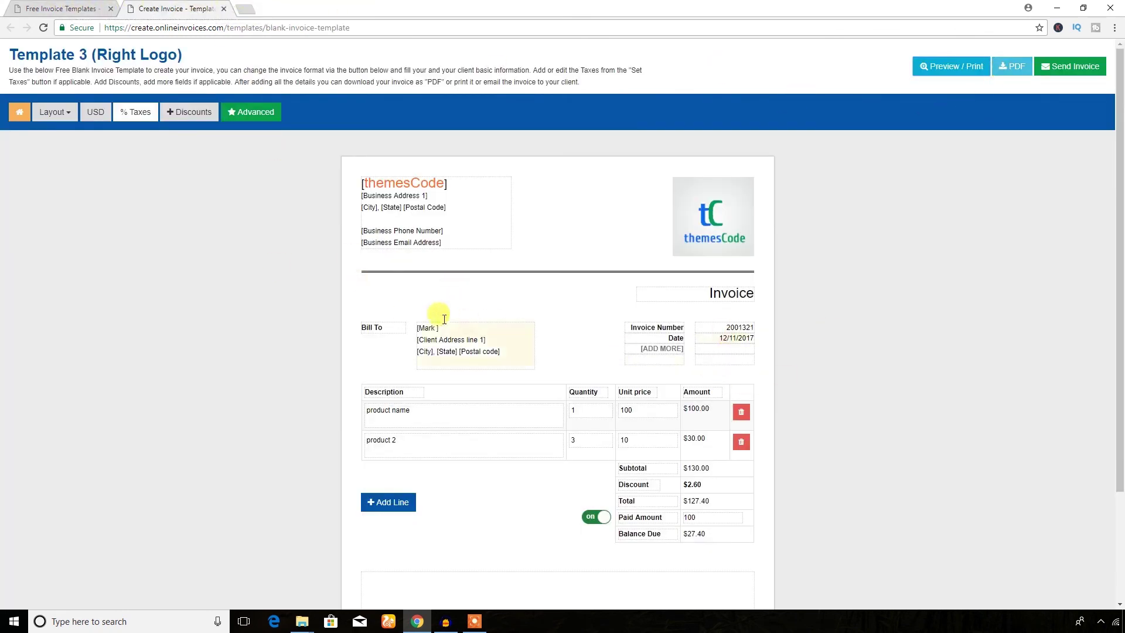
{"action": "left_click", "coordinate": [1013, 67]}
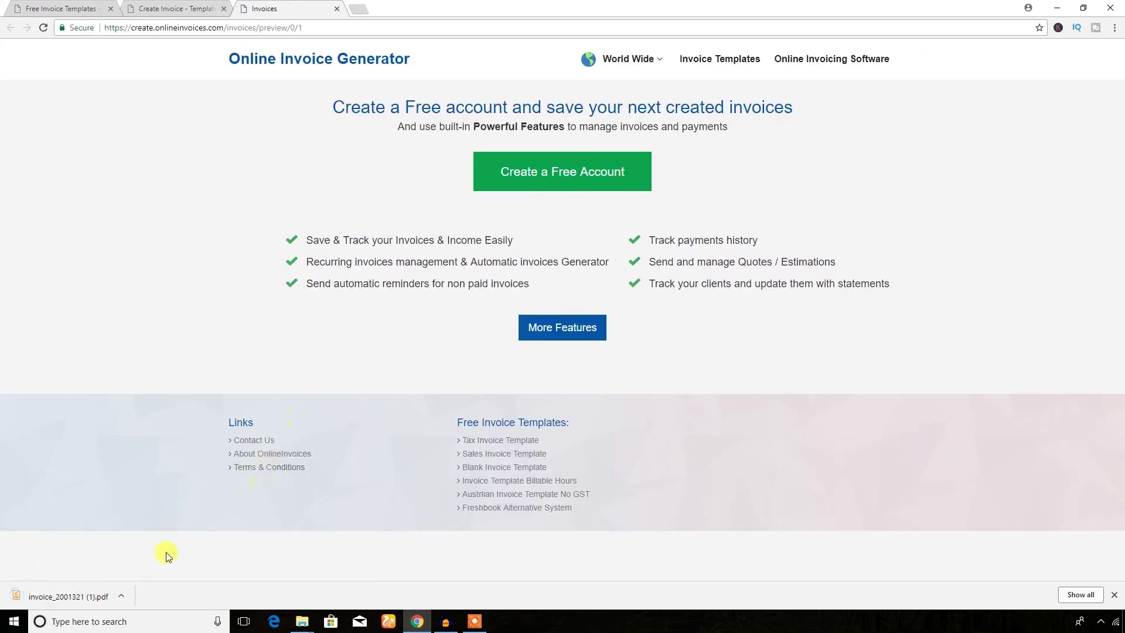
{"action": "left_click", "coordinate": [83, 597]}
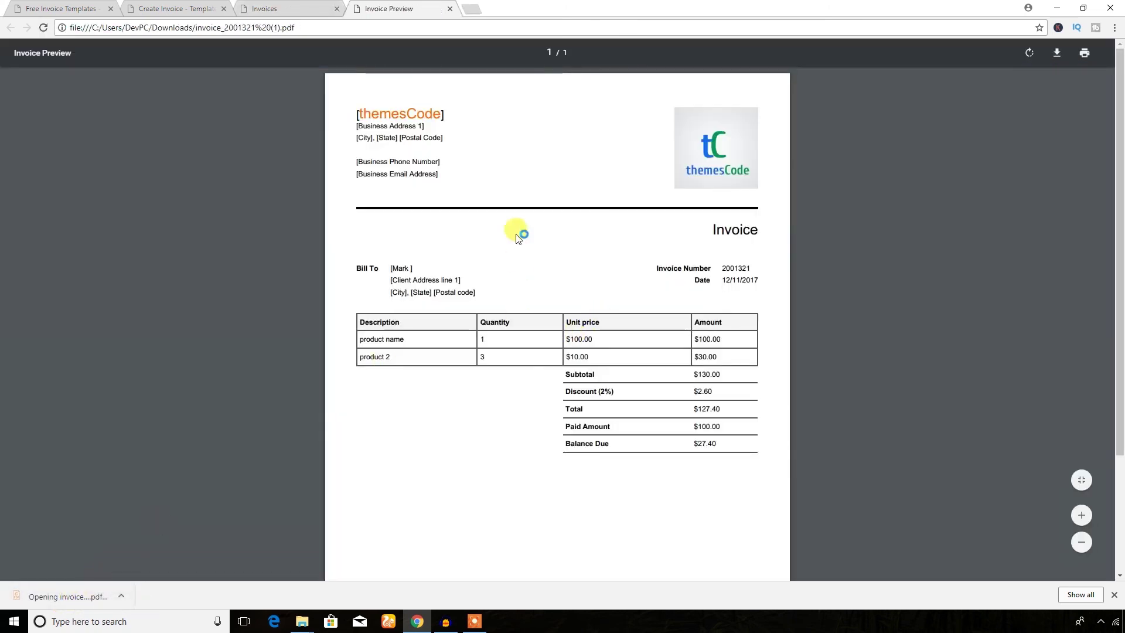
Close the PDF and dismiss the Send Invoice form with its name and e-mail fields empty
{"action": "key", "text": "ctrl+w"}
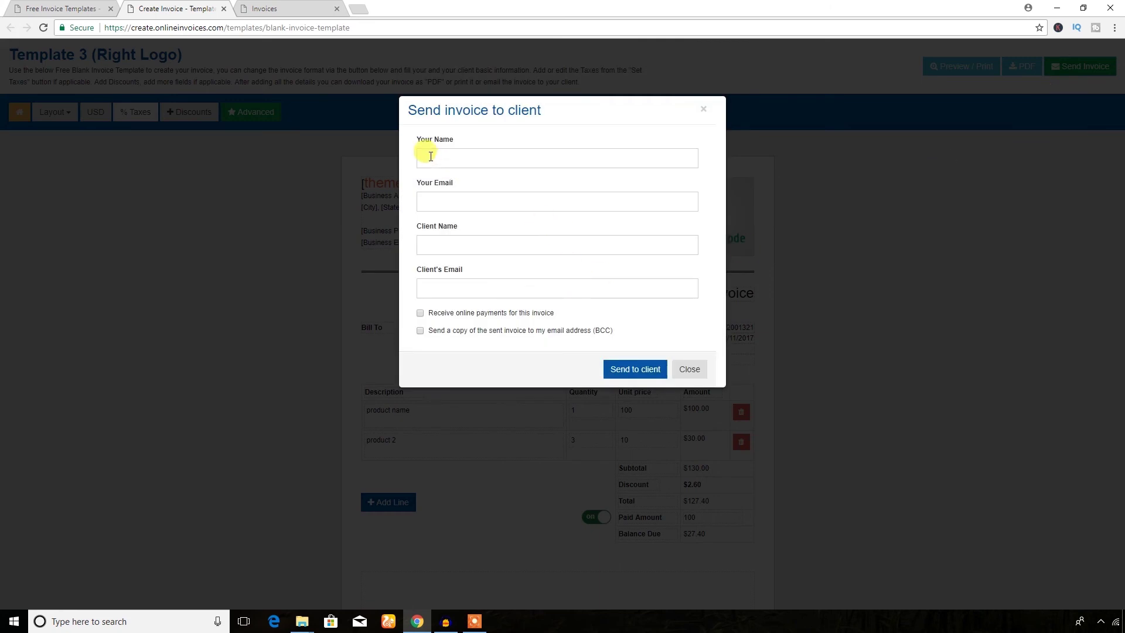
{"action": "left_click", "coordinate": [450, 160]}
{"action": "left_click", "coordinate": [423, 195]}
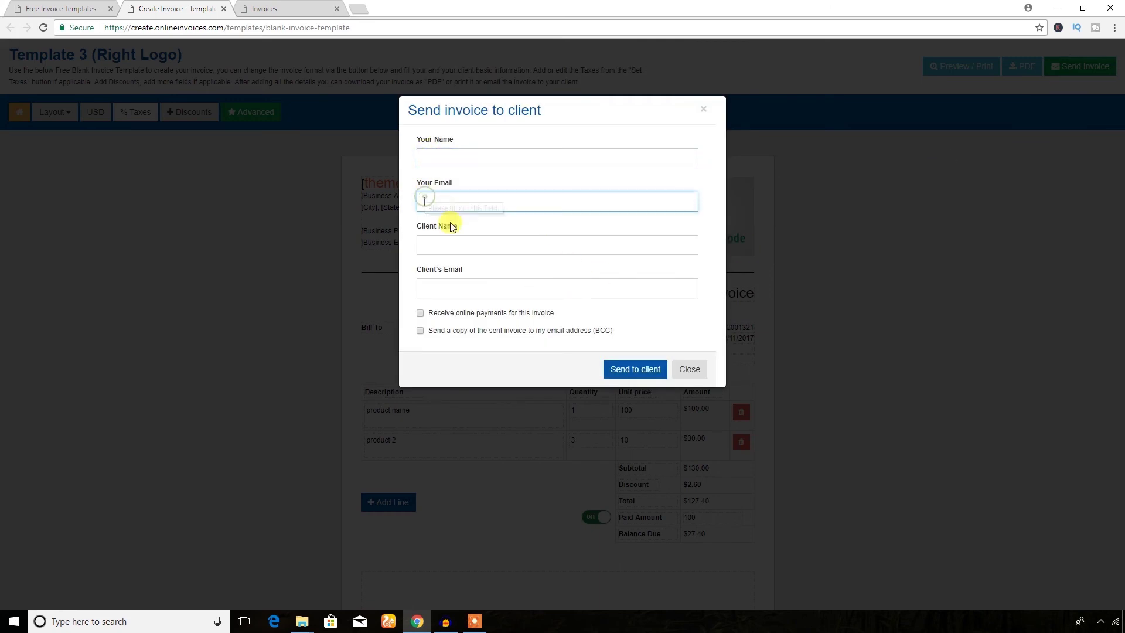
{"action": "left_click", "coordinate": [429, 243]}
{"action": "left_click", "coordinate": [441, 287]}
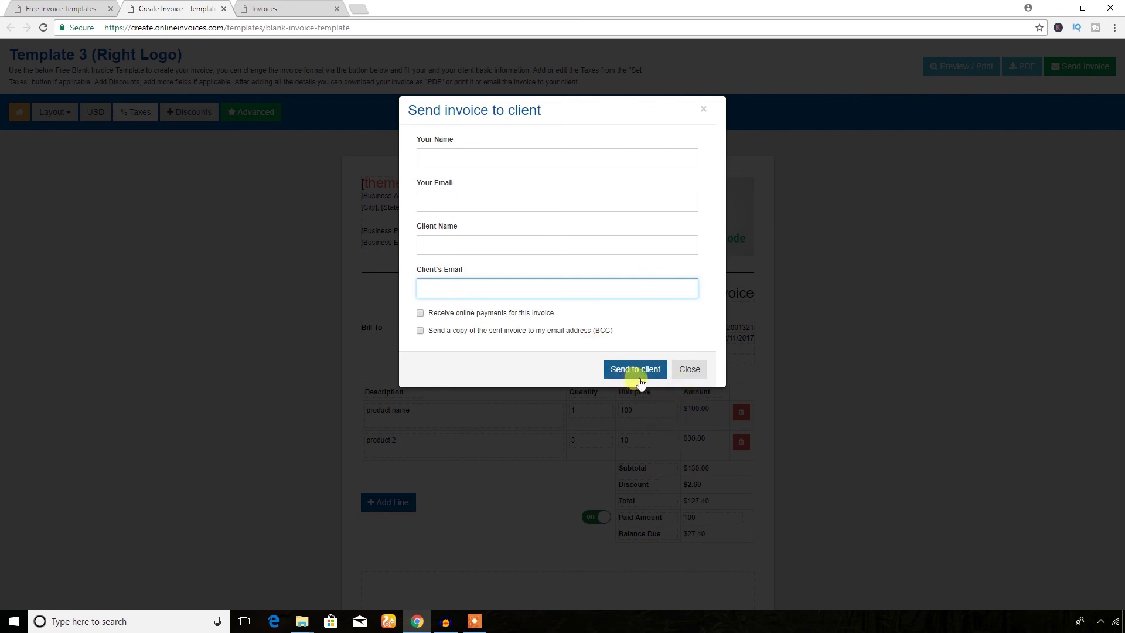
{"action": "left_click", "coordinate": [691, 370]}
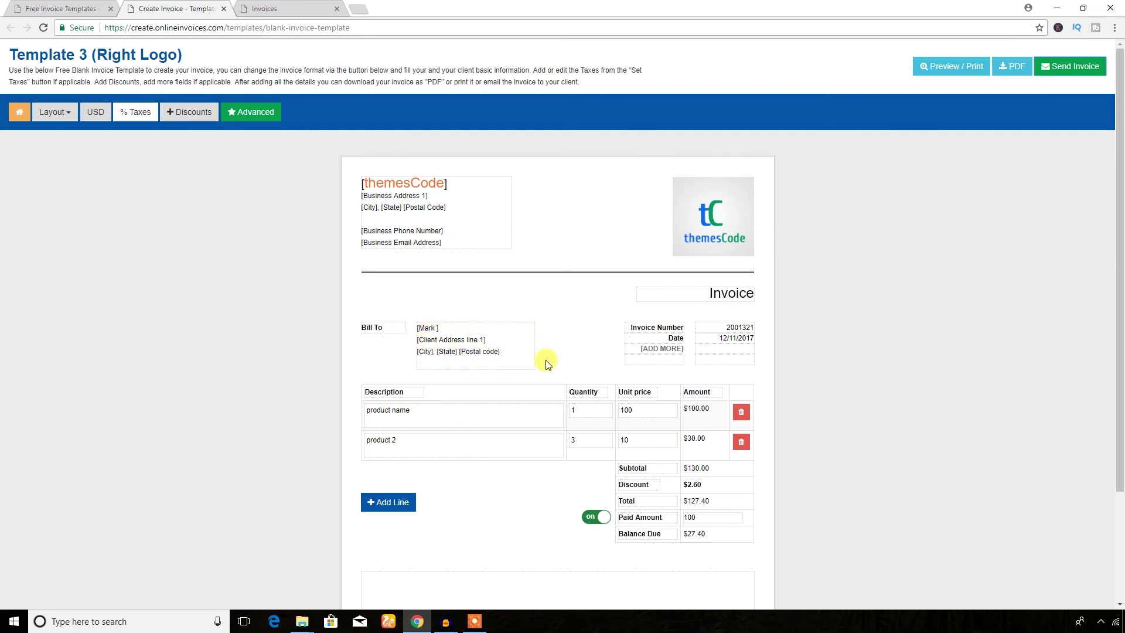
{"action": "left_click", "coordinate": [237, 362]}
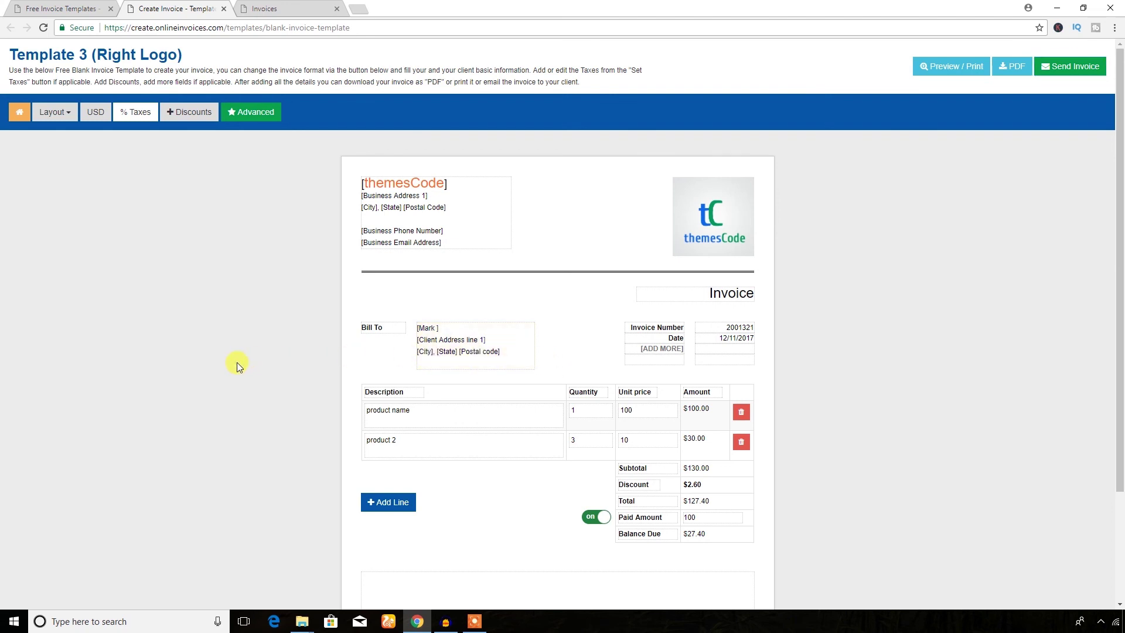